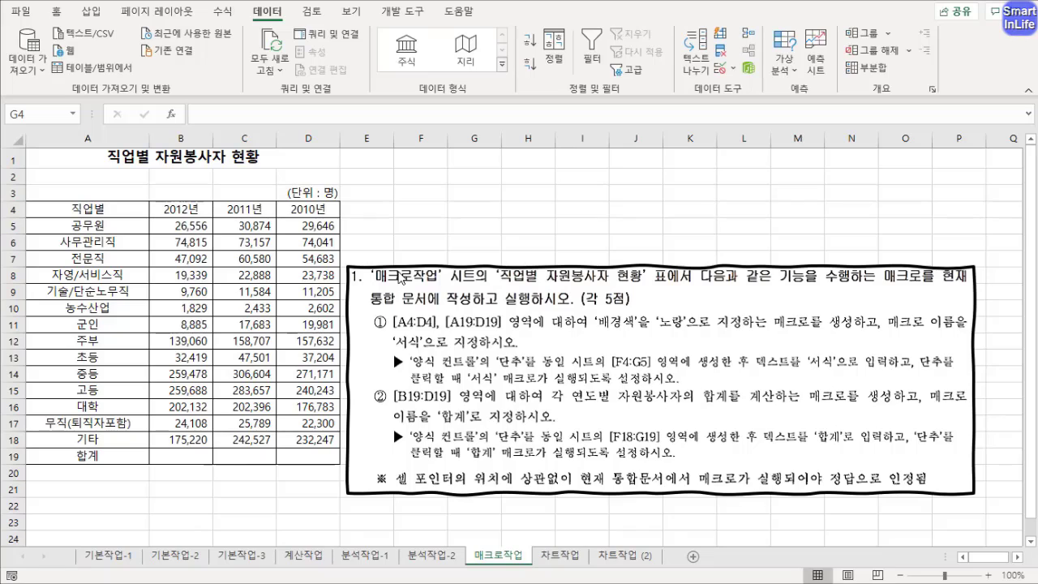
{"action": "mouse_move", "coordinate": [378, 333]}
{"action": "left_mouse_down"}
{"action": "mouse_move", "coordinate": [377, 344]}
{"action": "mouse_move", "coordinate": [516, 331]}
{"action": "mouse_move", "coordinate": [456, 309]}
{"action": "left_mouse_up"}
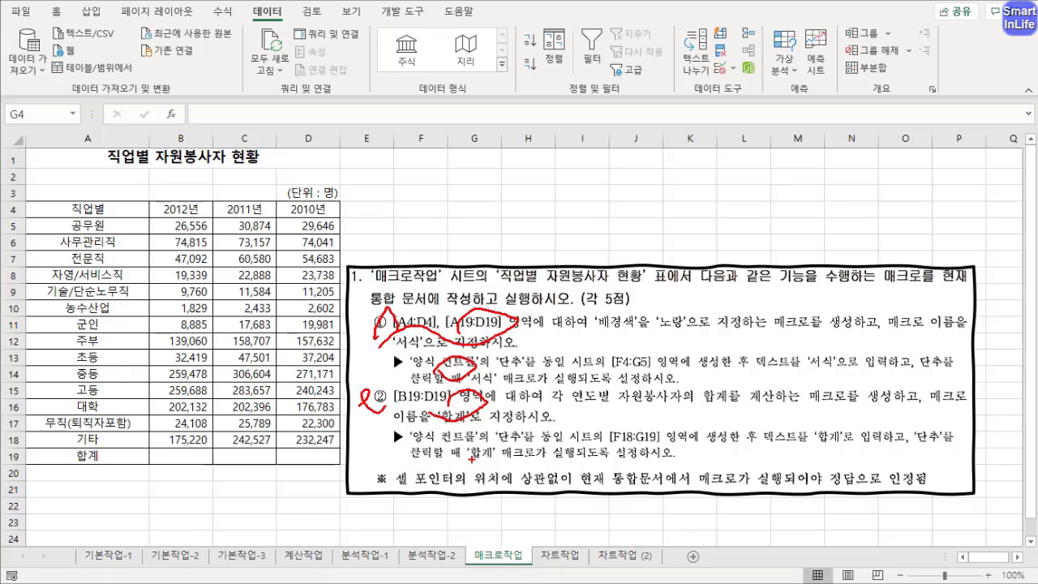
{"action": "left_click_drag", "start_coordinate": [509, 459], "coordinate": [474, 430]}
{"action": "key", "text": "Escape"}
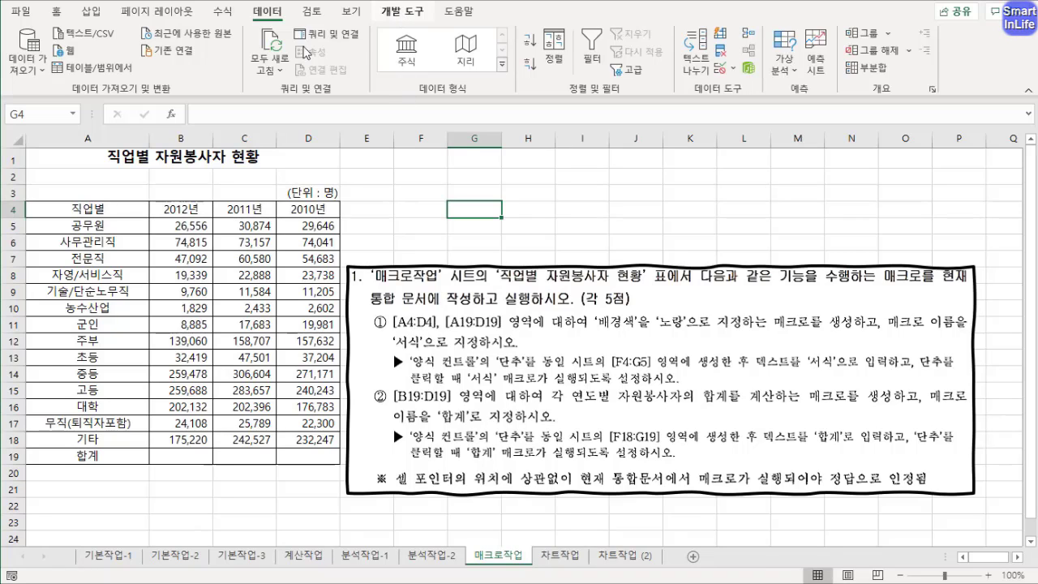
Start recording a macro named 서식, stored in the current workbook, with an empty cell outside the table selected.
{"action": "left_click", "coordinate": [402, 11]}
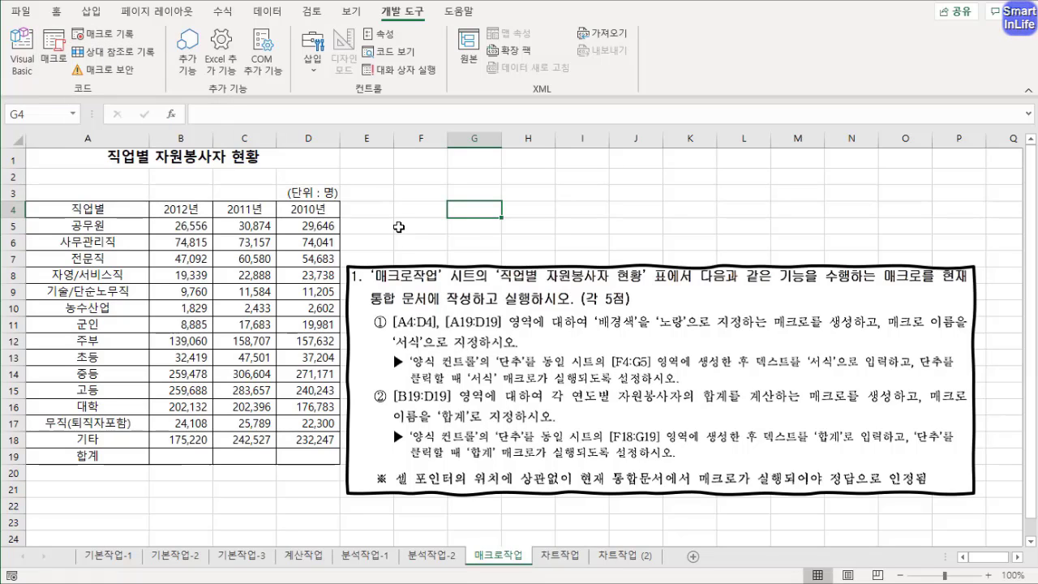
{"action": "left_click", "coordinate": [545, 226]}
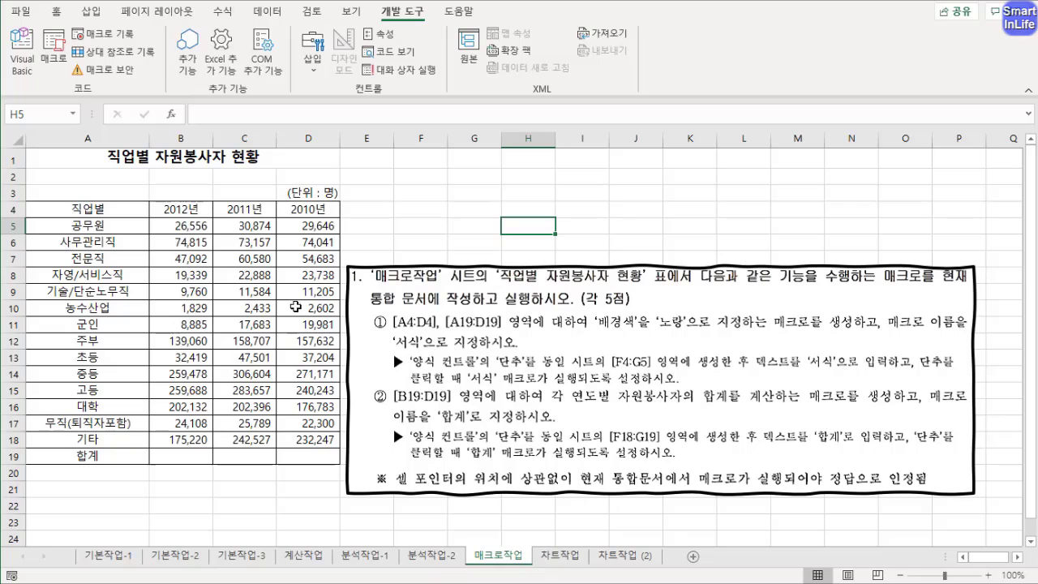
{"action": "left_click", "coordinate": [592, 211]}
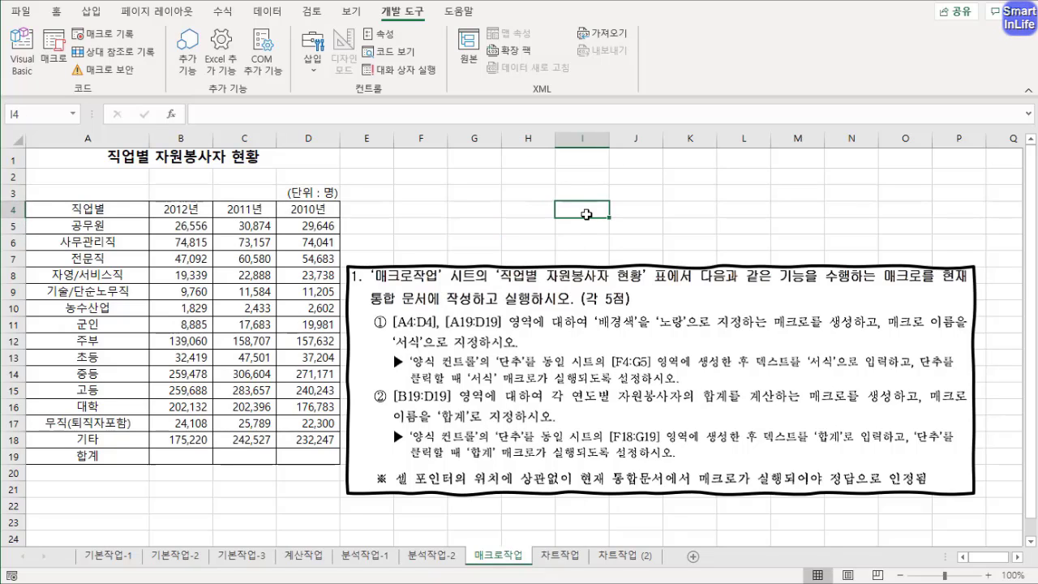
{"action": "left_click", "coordinate": [100, 37]}
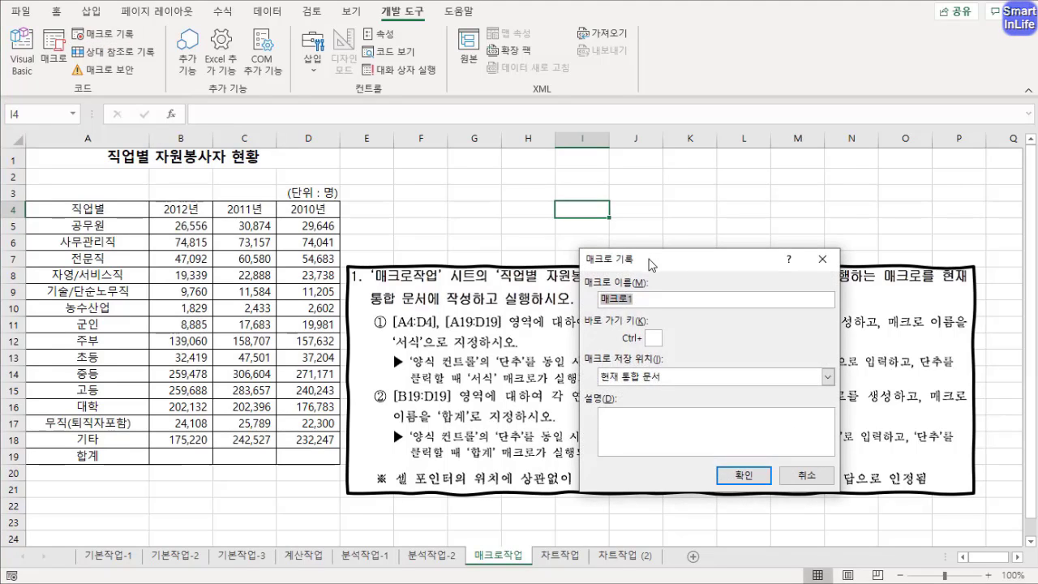
{"action": "left_click_drag", "start_coordinate": [649, 266], "coordinate": [185, 170]}
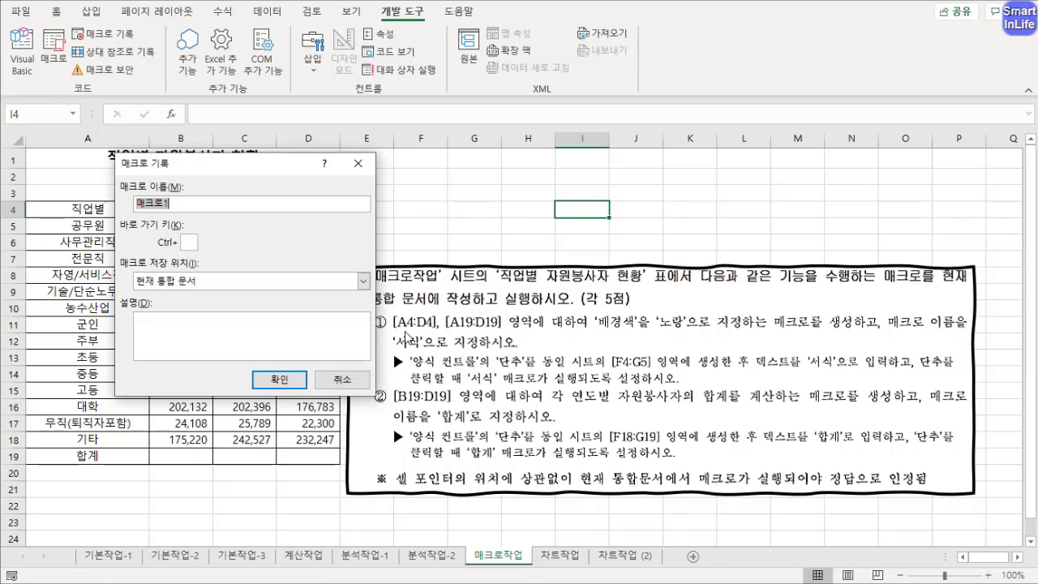
{"action": "type", "text": "서식"}
{"action": "left_click", "coordinate": [280, 379]}
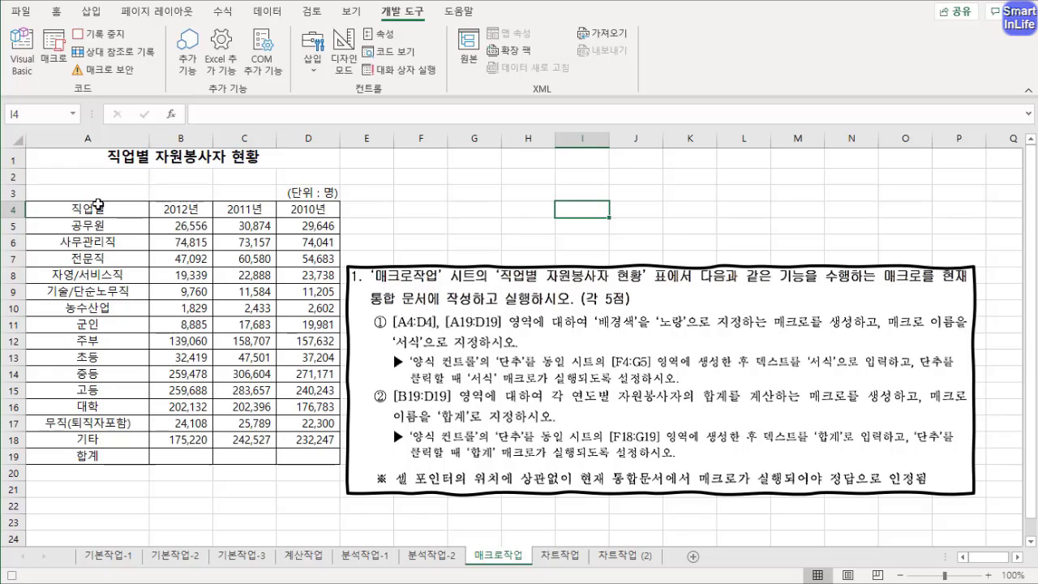
Fill ranges A4:D4 and A19:D19 with standard yellow and stop recording the macro.
{"action": "left_click_drag", "start_coordinate": [98, 209], "coordinate": [308, 209]}
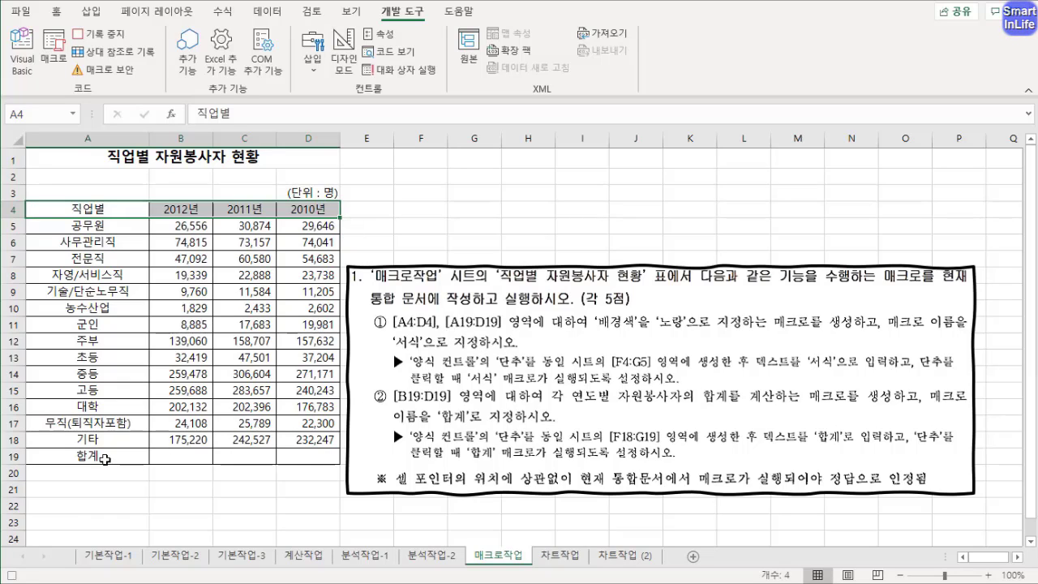
{"action": "left_click_drag", "start_coordinate": [104, 459], "coordinate": [290, 452], "text": "ctrl"}
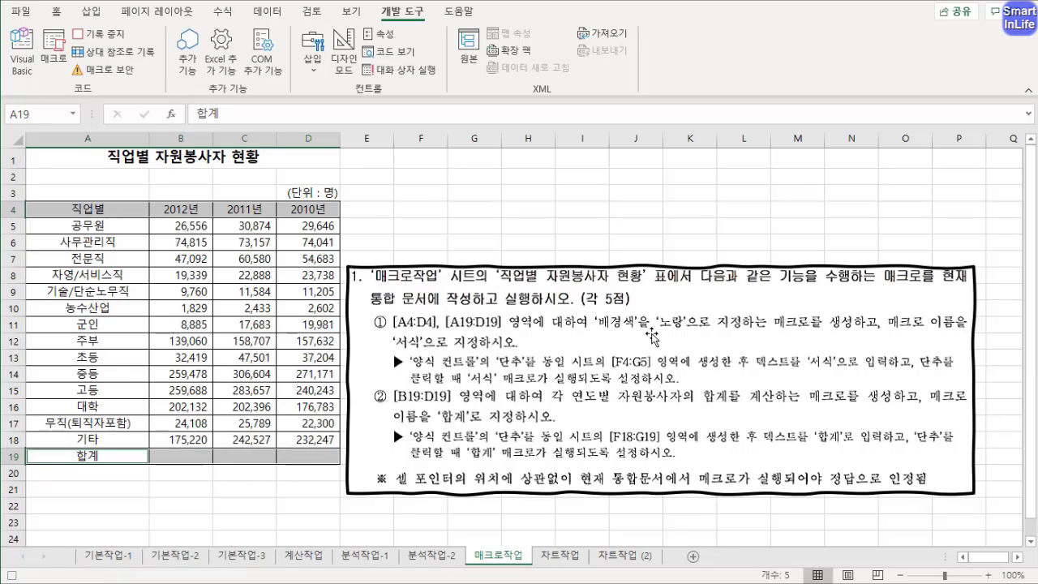
{"action": "left_click", "coordinate": [56, 11]}
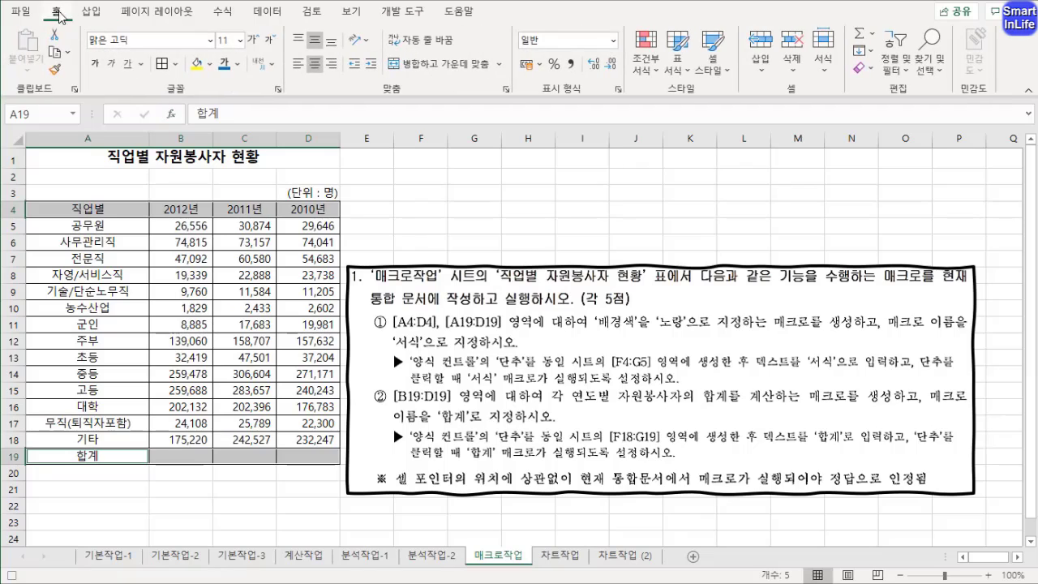
{"action": "left_click", "coordinate": [209, 64]}
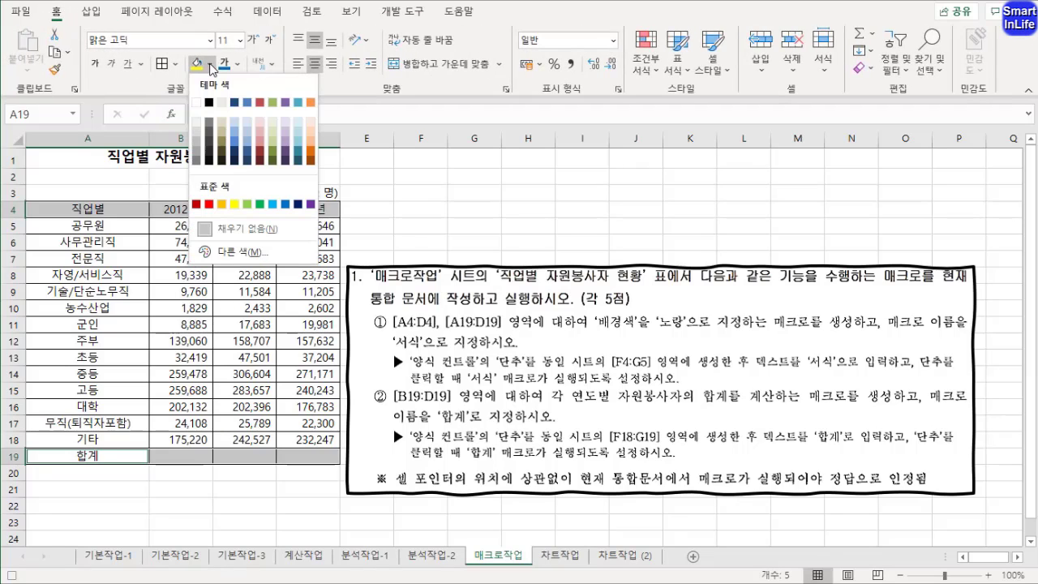
{"action": "left_click", "coordinate": [234, 204]}
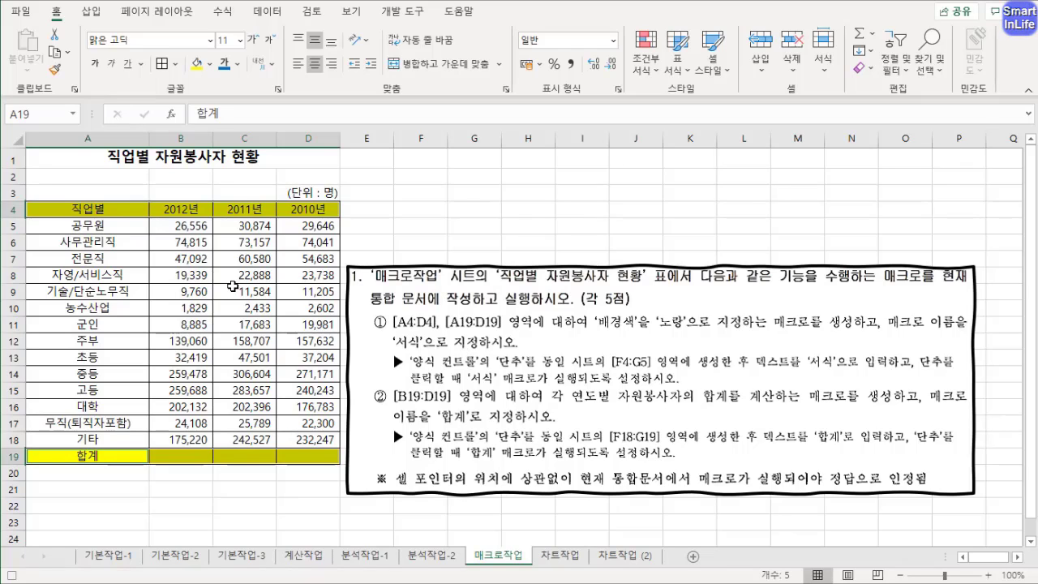
{"action": "left_click", "coordinate": [403, 14]}
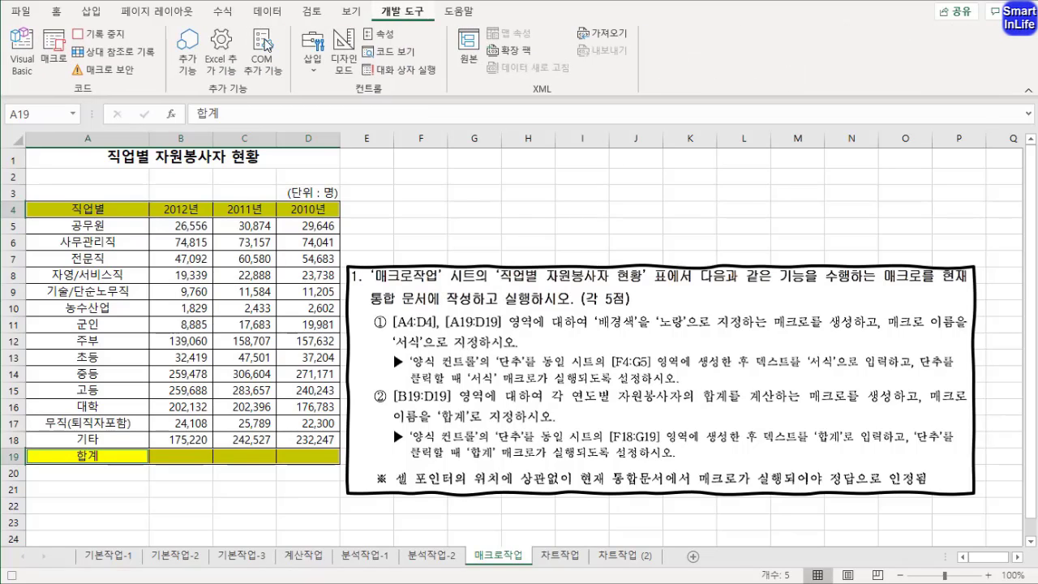
{"action": "left_click", "coordinate": [94, 37]}
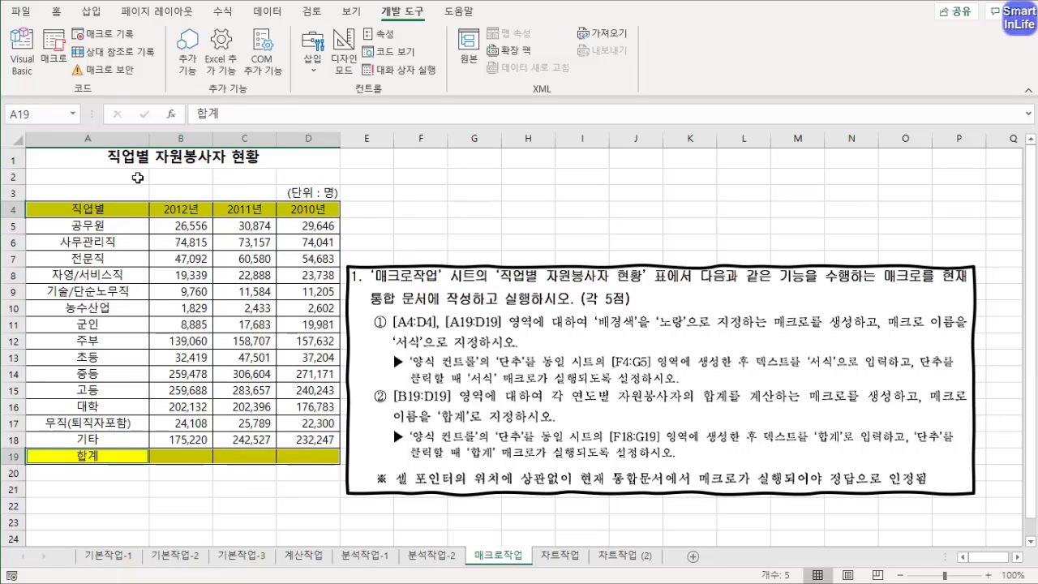
Check the macro list for the recorded 서식 macro, close it and deselect the formatted ranges.
{"action": "left_click", "coordinate": [54, 51]}
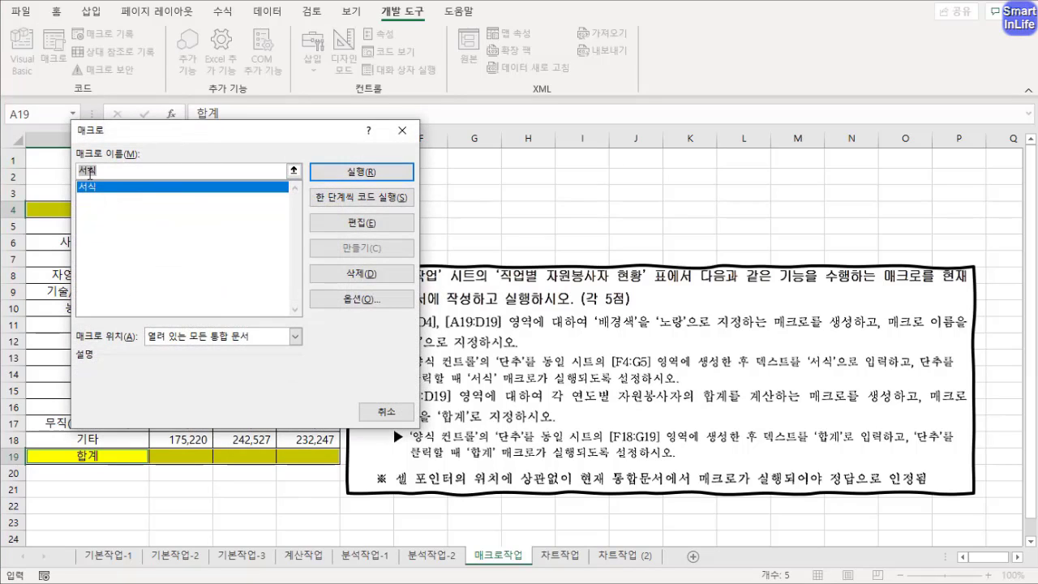
{"action": "left_click", "coordinate": [404, 134]}
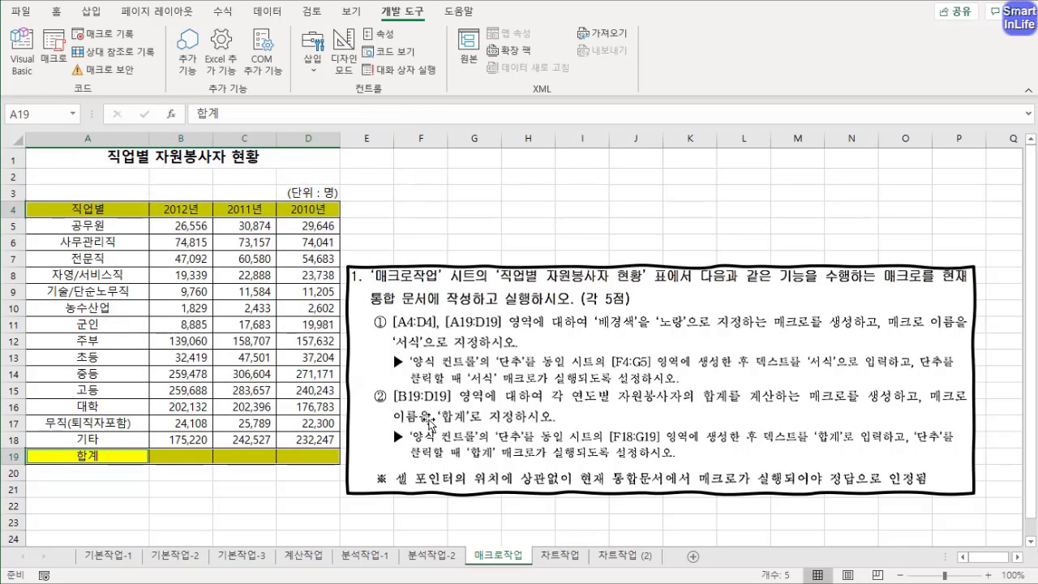
{"action": "left_click", "coordinate": [467, 228]}
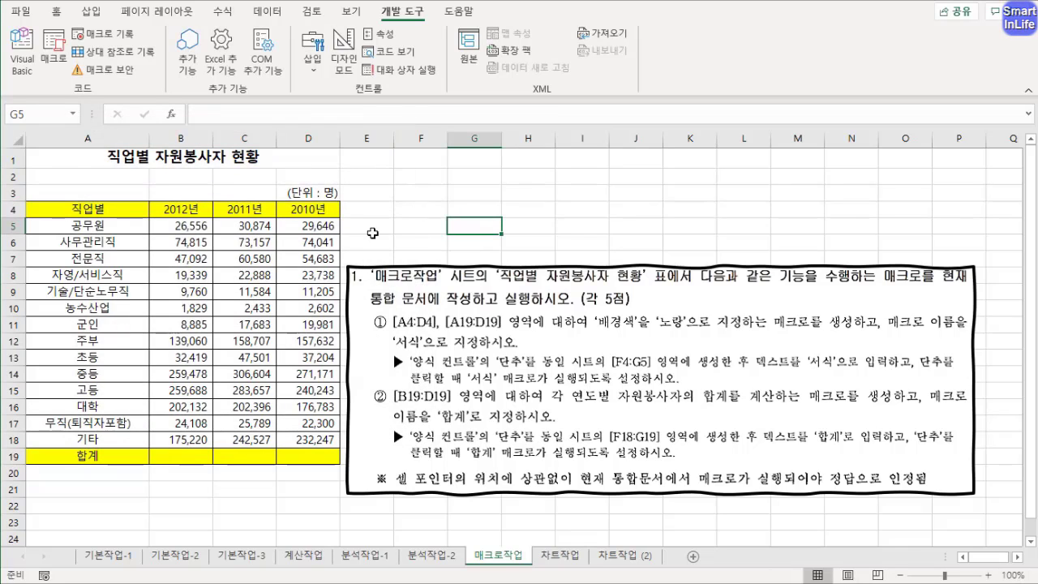
Start recording a macro named 합계 in the current workbook and select the total cells B19:D19.
{"action": "left_click", "coordinate": [426, 190]}
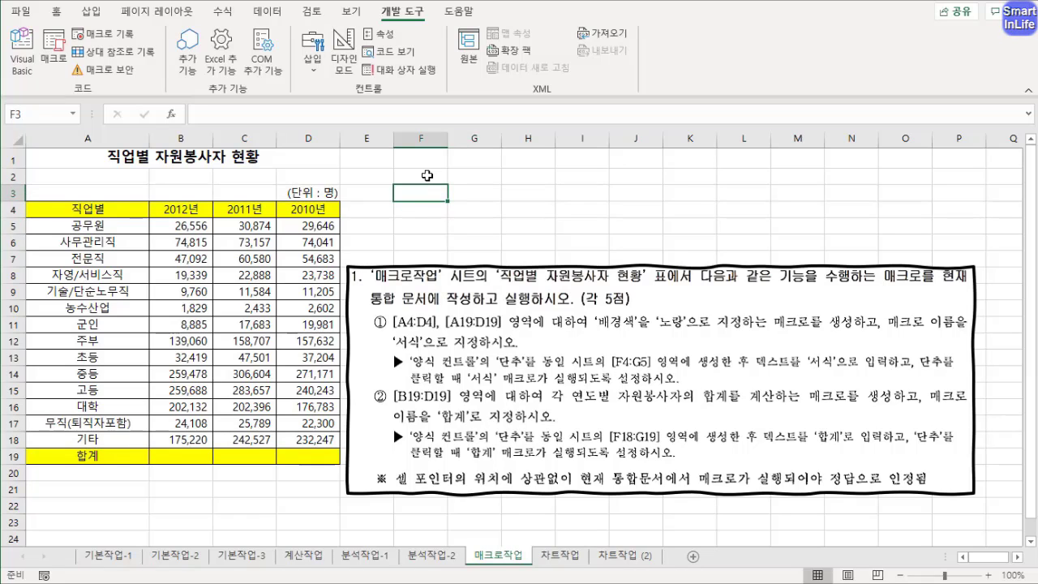
{"action": "left_click", "coordinate": [118, 35]}
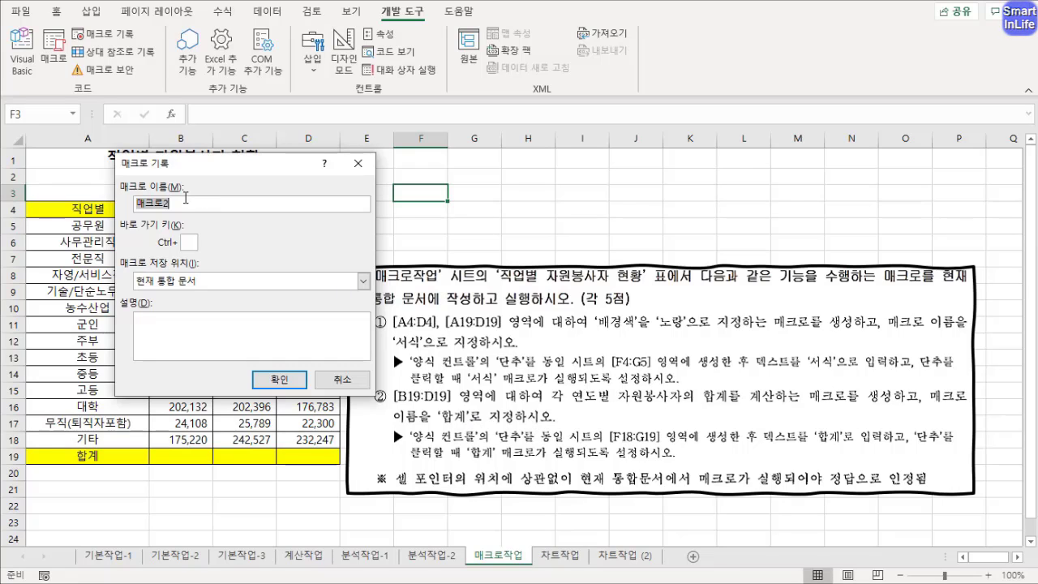
{"action": "type", "text": "합계"}
{"action": "left_click", "coordinate": [274, 381]}
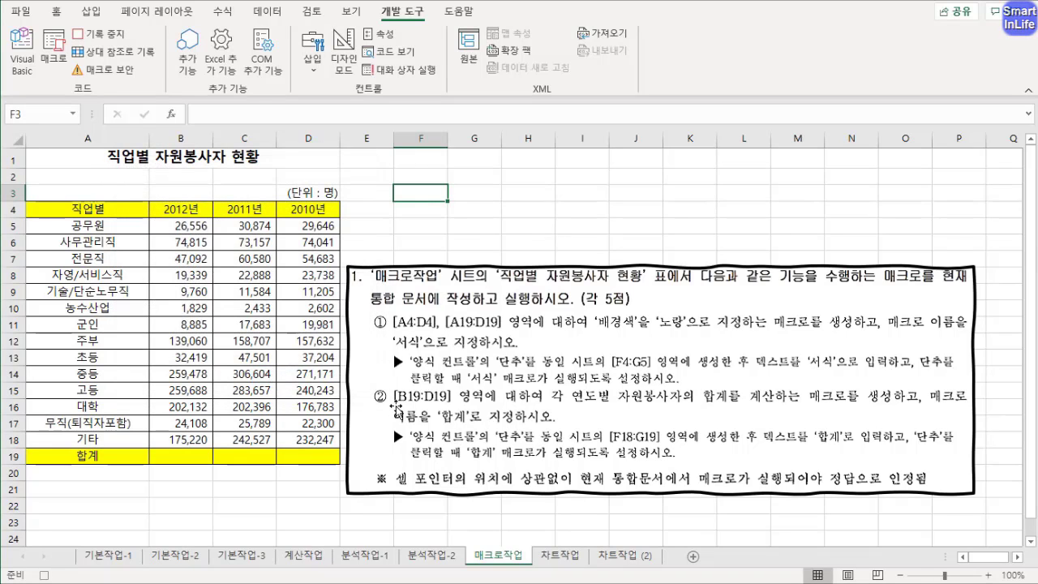
{"action": "left_click_drag", "start_coordinate": [182, 458], "coordinate": [290, 455]}
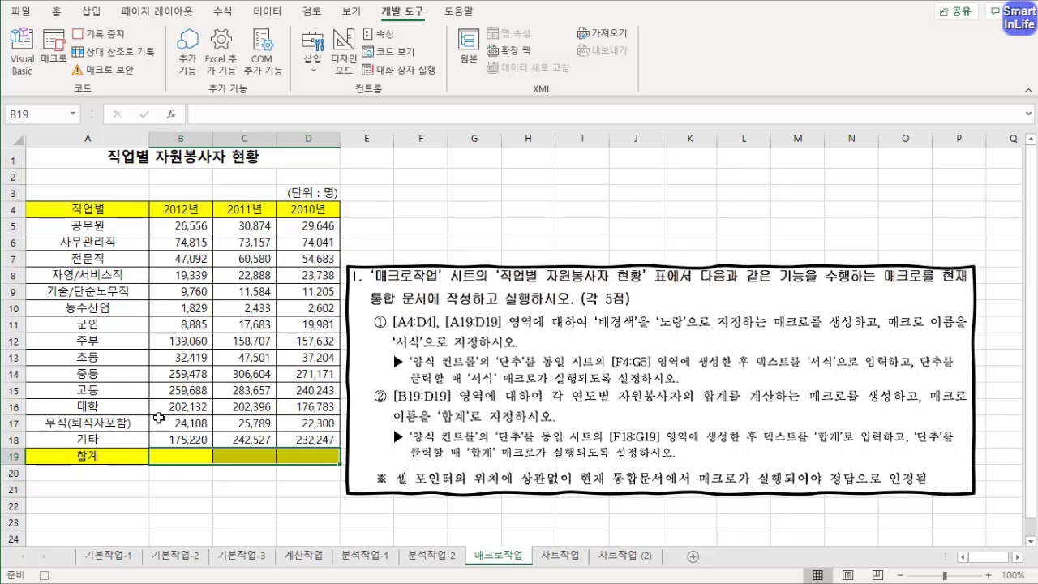
{"action": "type", "text": "="}
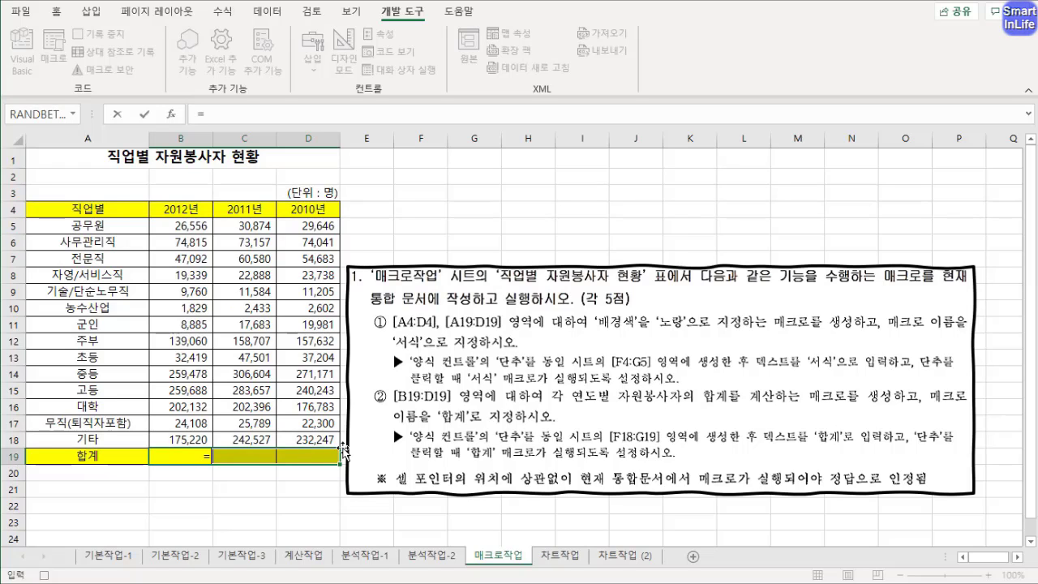
{"action": "type", "text": "su"}
{"action": "key", "text": "BackSpace"}
{"action": "key", "text": "BackSpace"}
{"action": "key", "text": "BackSpace"}
{"action": "type", "text": "sum"}
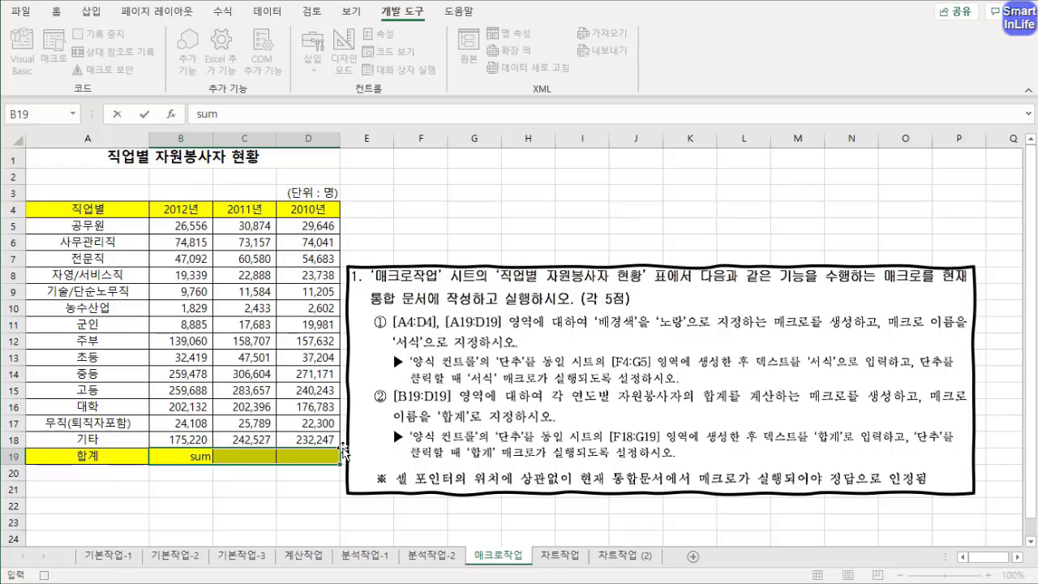
{"action": "key", "text": "BackSpace"}
{"action": "key", "text": "BackSpace"}
{"action": "key", "text": "BackSpace"}
Enter the formula =SUM(B5:B18) into all selected cells B19:D19 at once to total each year's volunteers.
{"action": "type", "text": "=sum"}
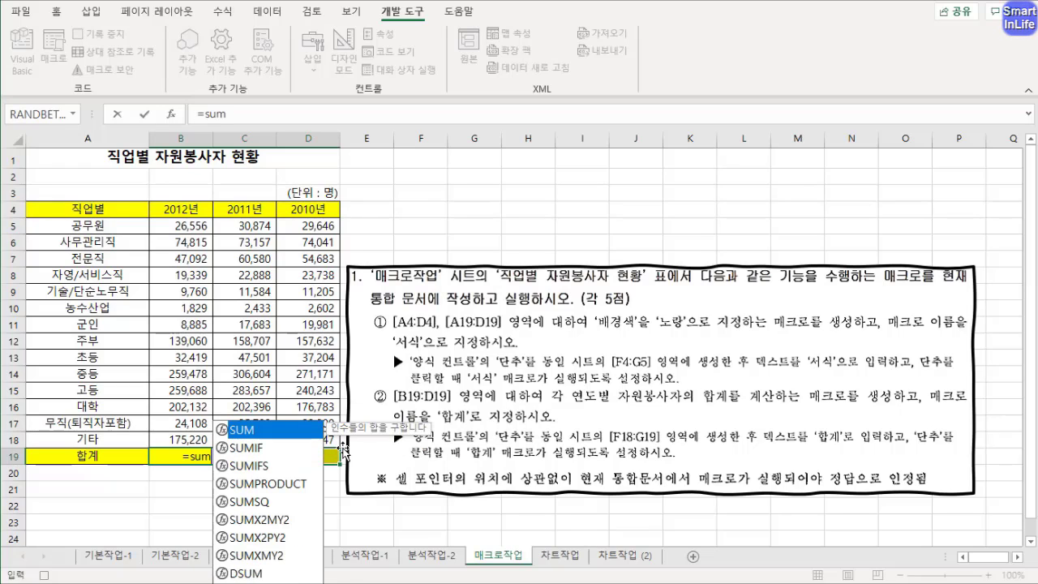
{"action": "type", "text": "("}
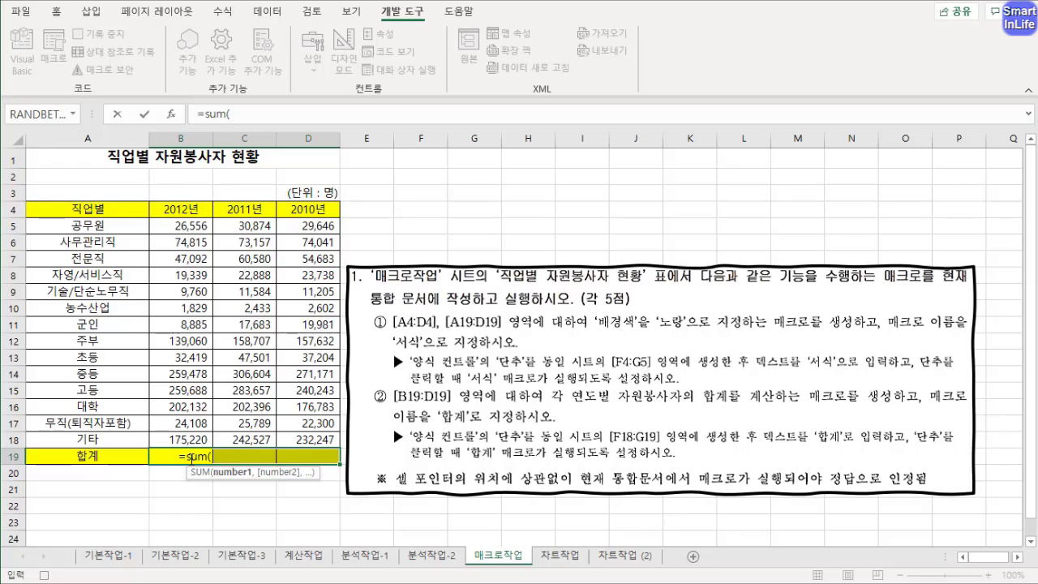
{"action": "left_click_drag", "start_coordinate": [199, 227], "coordinate": [185, 446]}
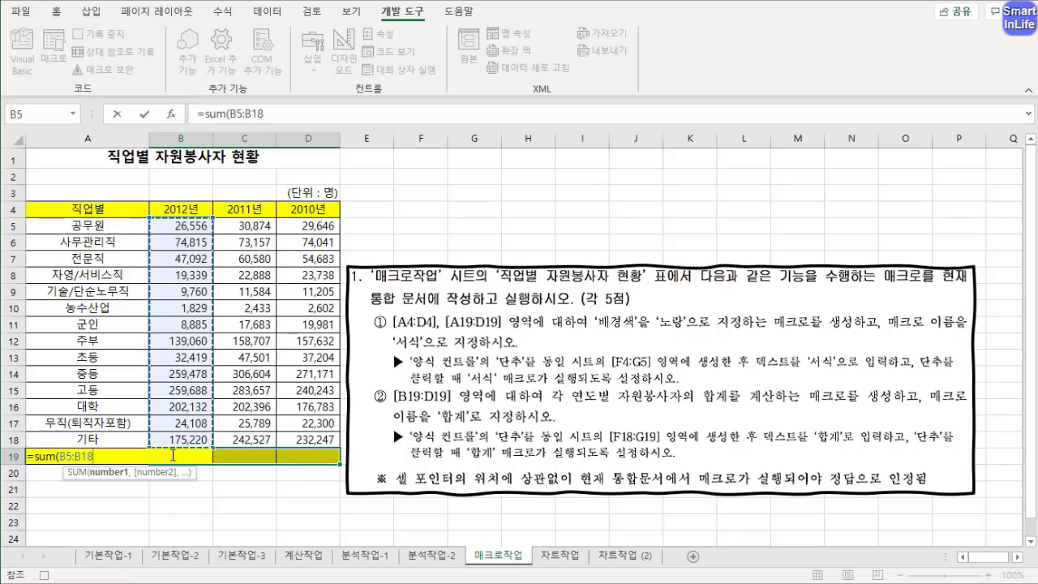
{"action": "type", "text": ")"}
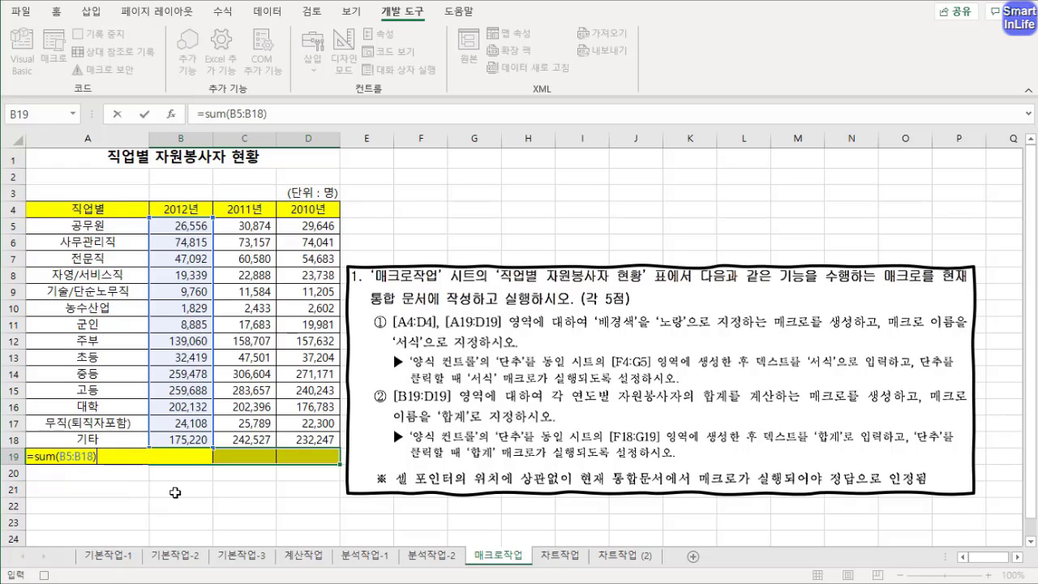
{"action": "key", "text": "ctrl+Return"}
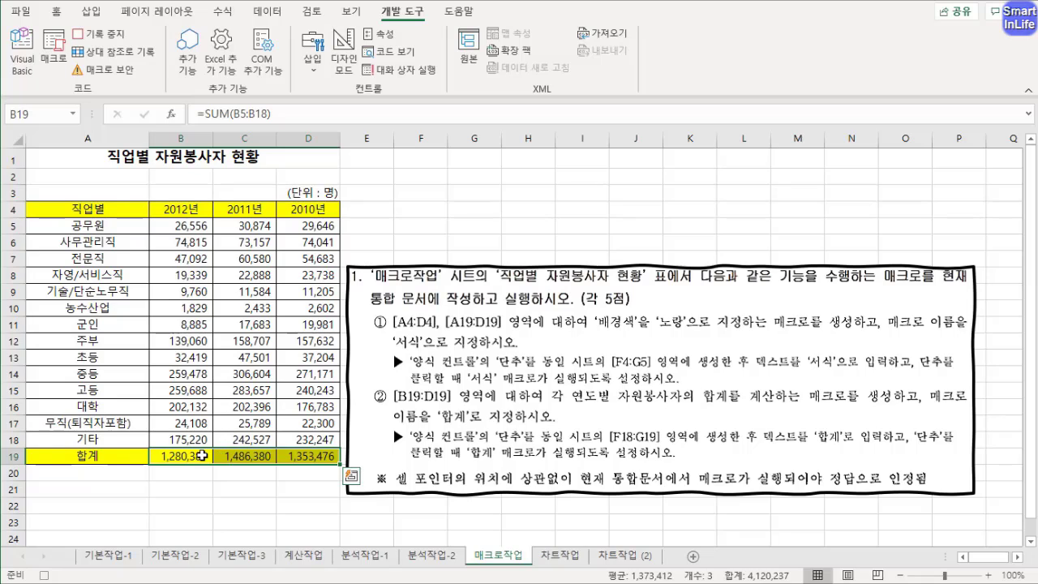
Fill the sum formula from B19 across to D19 and stop recording the 합계 macro.
{"action": "left_click", "coordinate": [180, 459]}
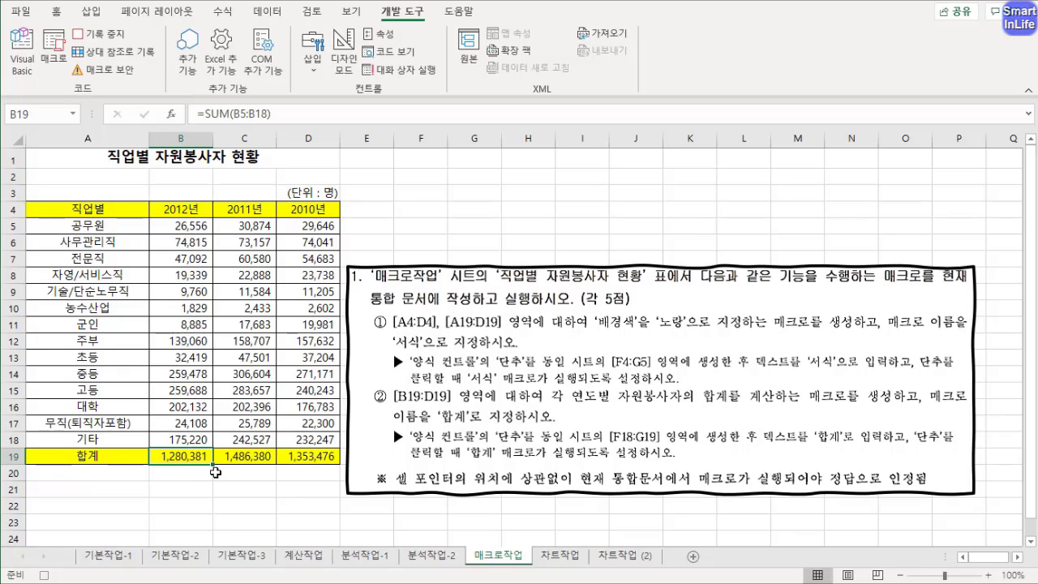
{"action": "left_click_drag", "start_coordinate": [214, 466], "coordinate": [321, 466]}
{"action": "left_click", "coordinate": [244, 457]}
{"action": "left_click", "coordinate": [298, 456]}
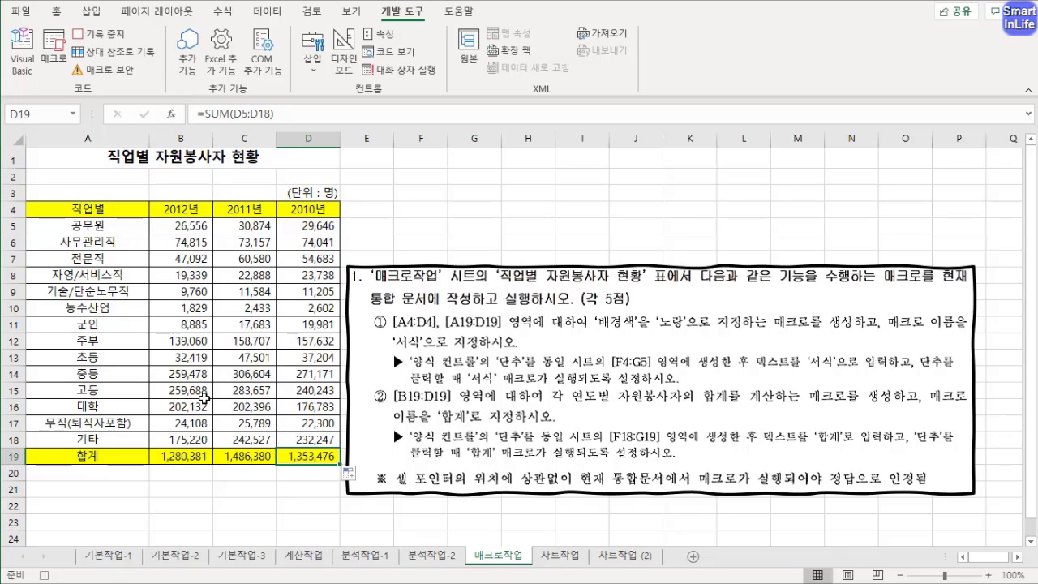
{"action": "left_click", "coordinate": [113, 39]}
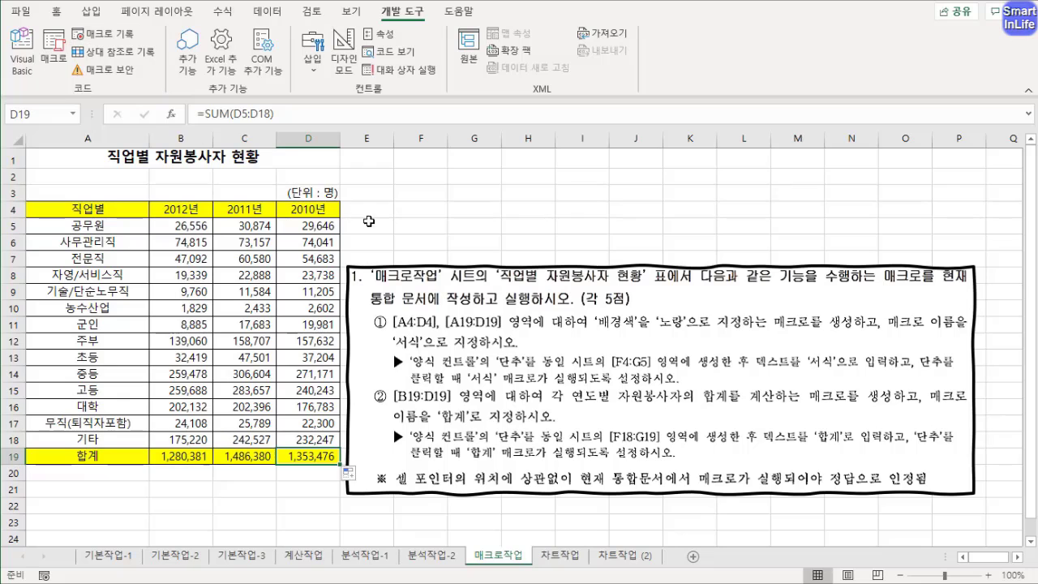
Check the macro list for both the 서식 and 합계 macros and close it without running anything.
{"action": "key", "text": "alt+F8"}
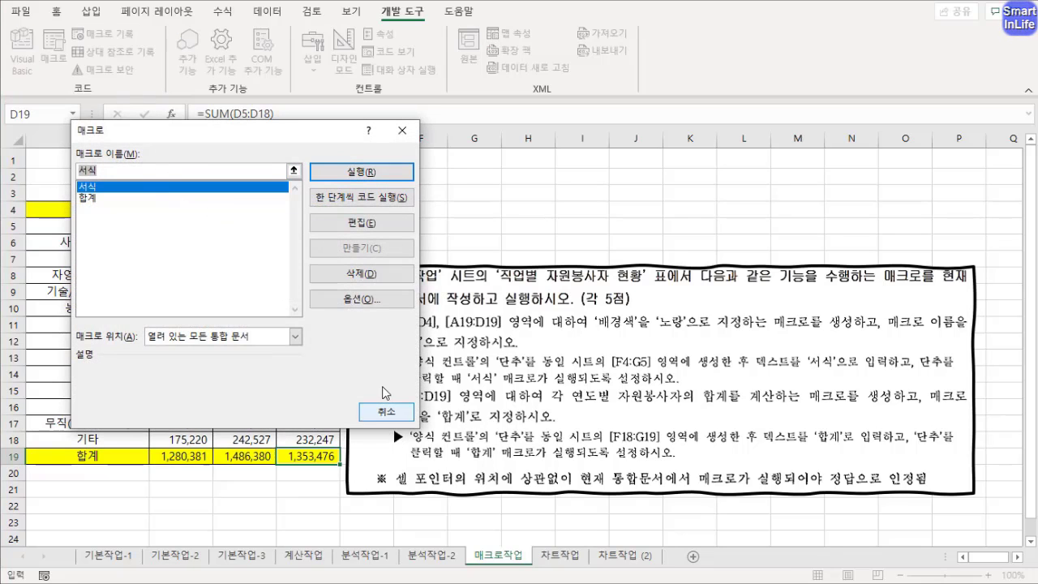
{"action": "left_click", "coordinate": [386, 412]}
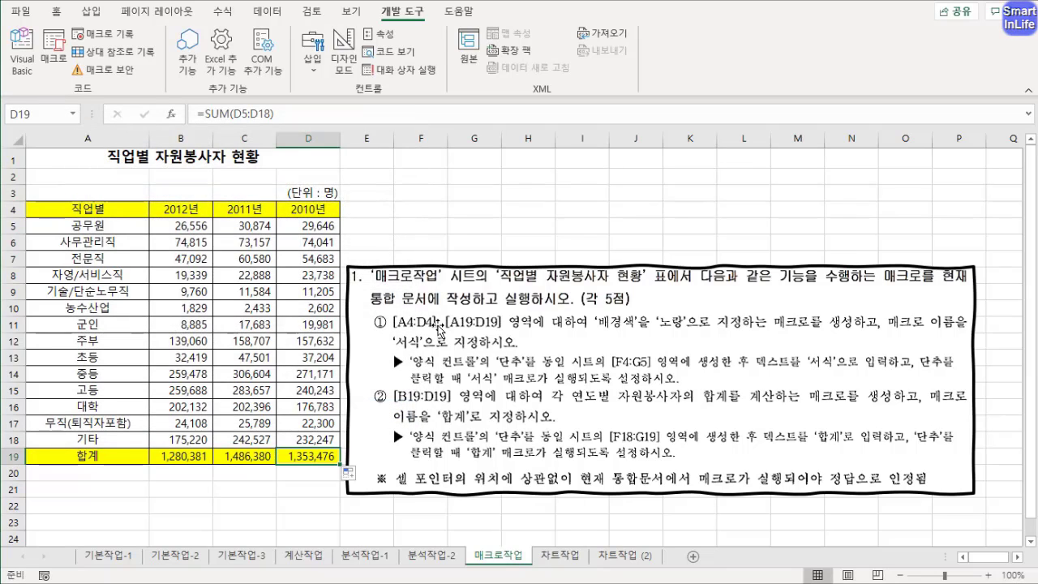
{"action": "left_click_drag", "start_coordinate": [388, 295], "coordinate": [383, 342]}
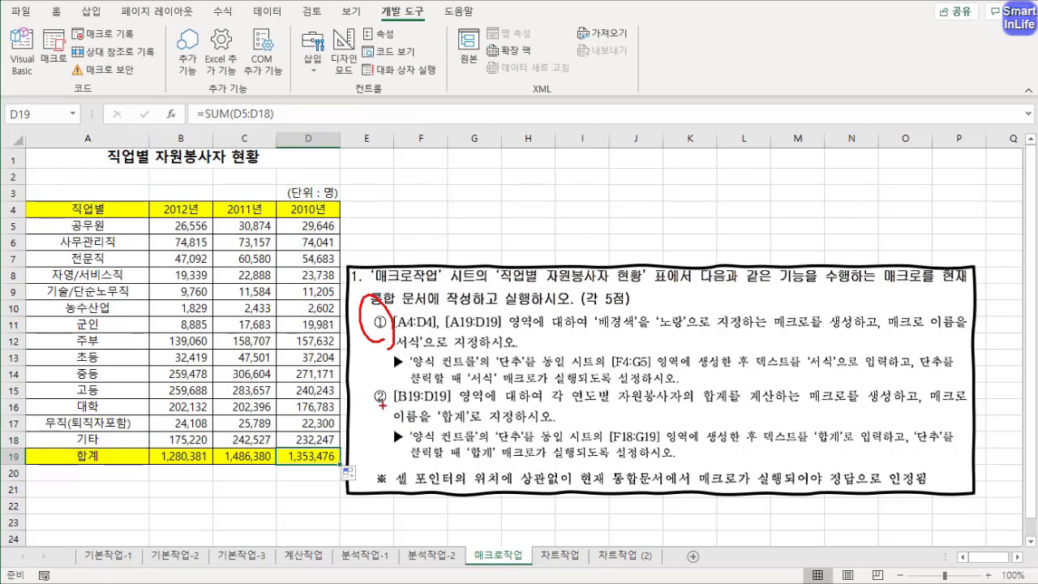
{"action": "left_click_drag", "start_coordinate": [382, 405], "coordinate": [382, 374]}
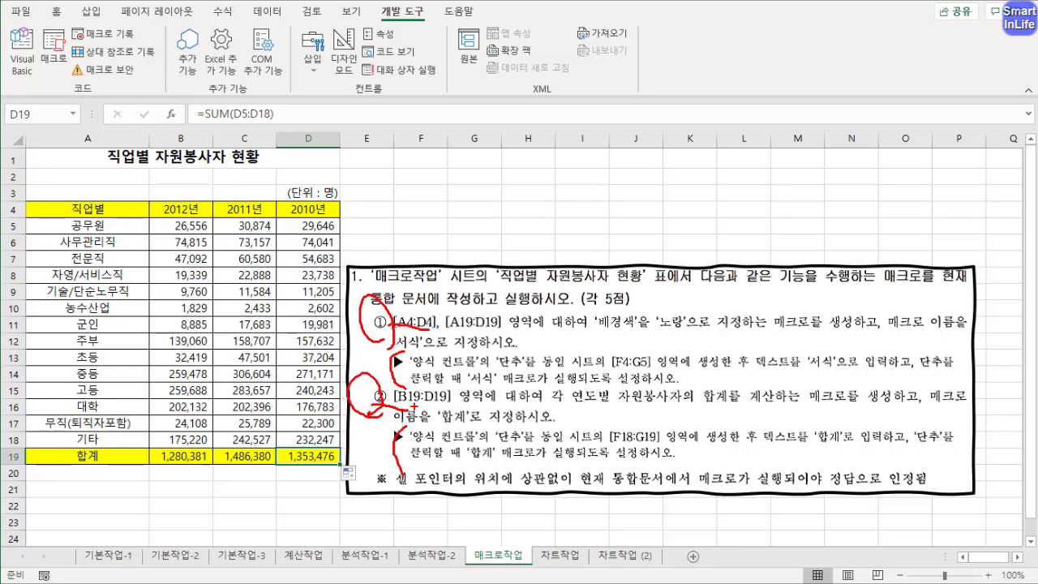
{"action": "key", "text": "Escape"}
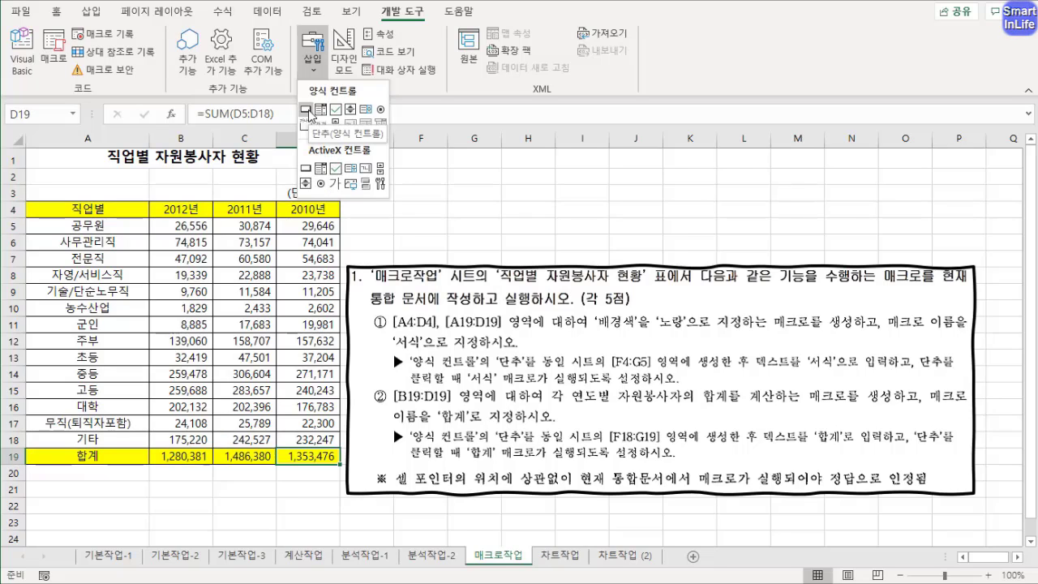
Insert a form-control button over F4:G5 and assign the 서식 macro to it.
{"action": "left_click", "coordinate": [308, 110]}
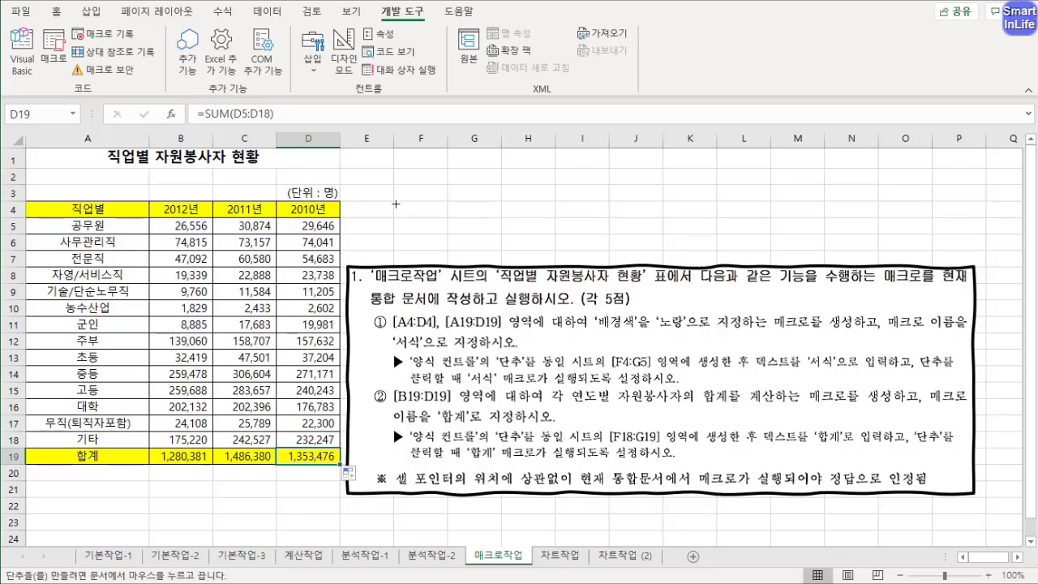
{"action": "left_click_drag", "start_coordinate": [396, 203], "coordinate": [485, 227]}
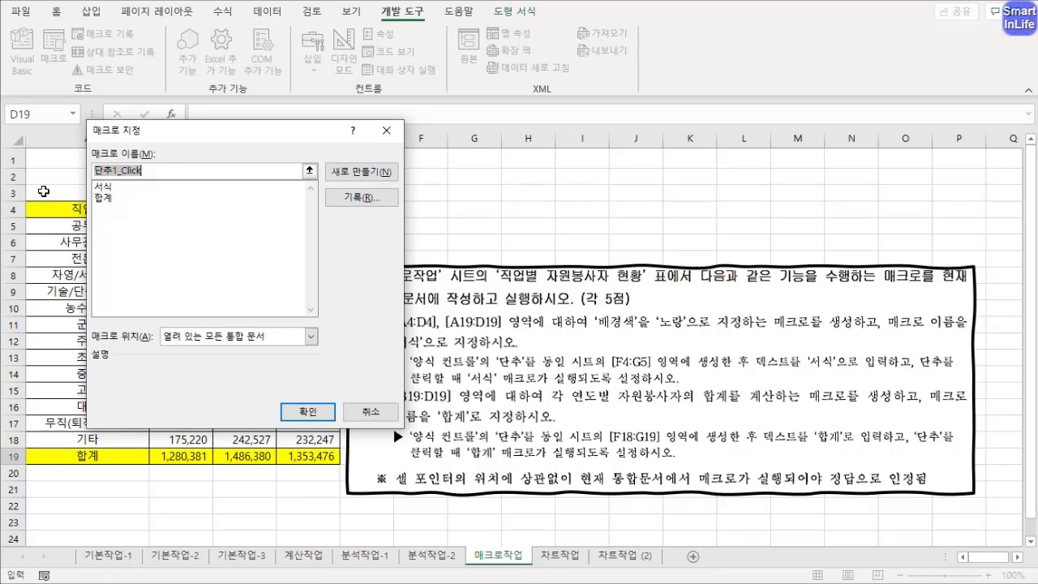
{"action": "left_click", "coordinate": [106, 187]}
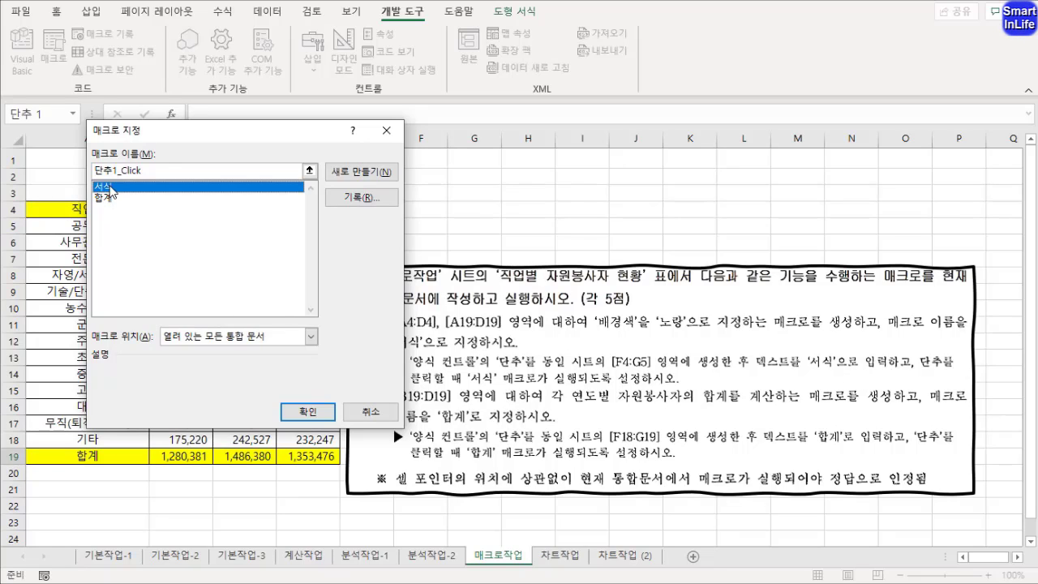
{"action": "left_click", "coordinate": [316, 413]}
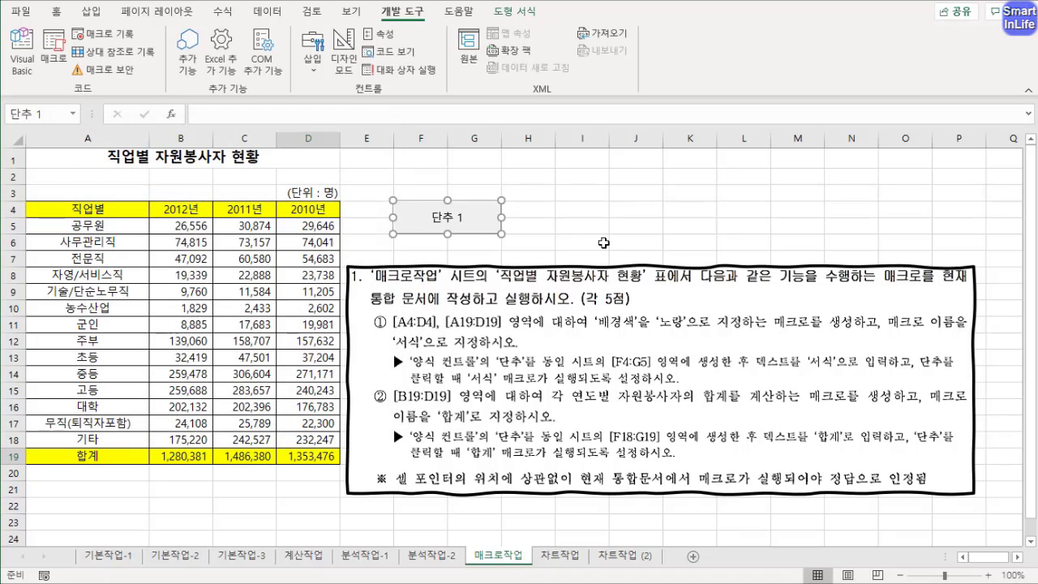
Replace the text of the button over F4:G5 with 서식 and deselect it.
{"action": "left_click", "coordinate": [454, 216]}
{"action": "key", "text": "BackSpace"}
{"action": "key", "text": "BackSpace"}
{"action": "key", "text": "BackSpace"}
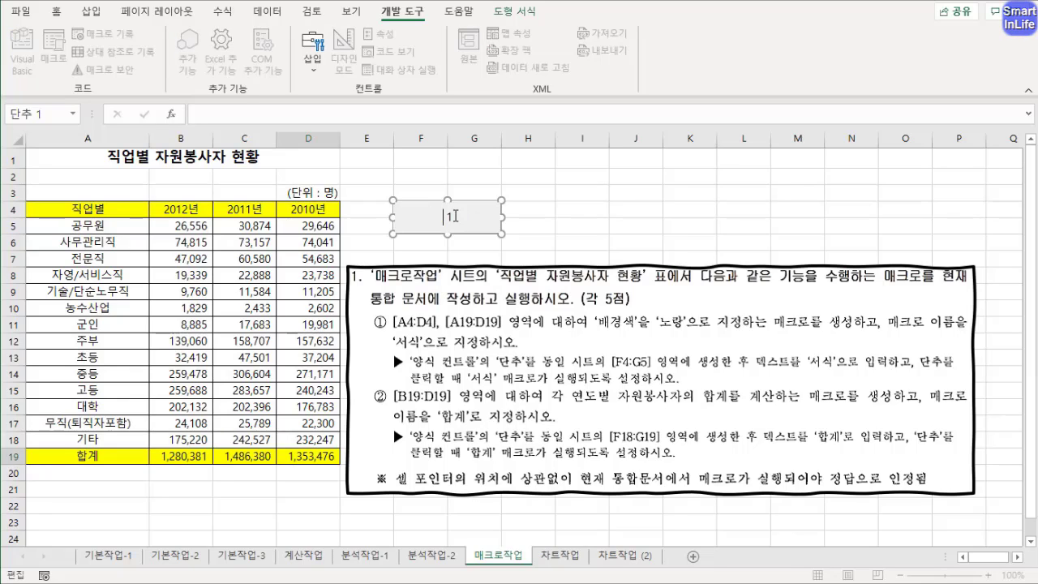
{"action": "key", "text": "Delete"}
{"action": "type", "text": "서식"}
{"action": "left_click", "coordinate": [552, 225]}
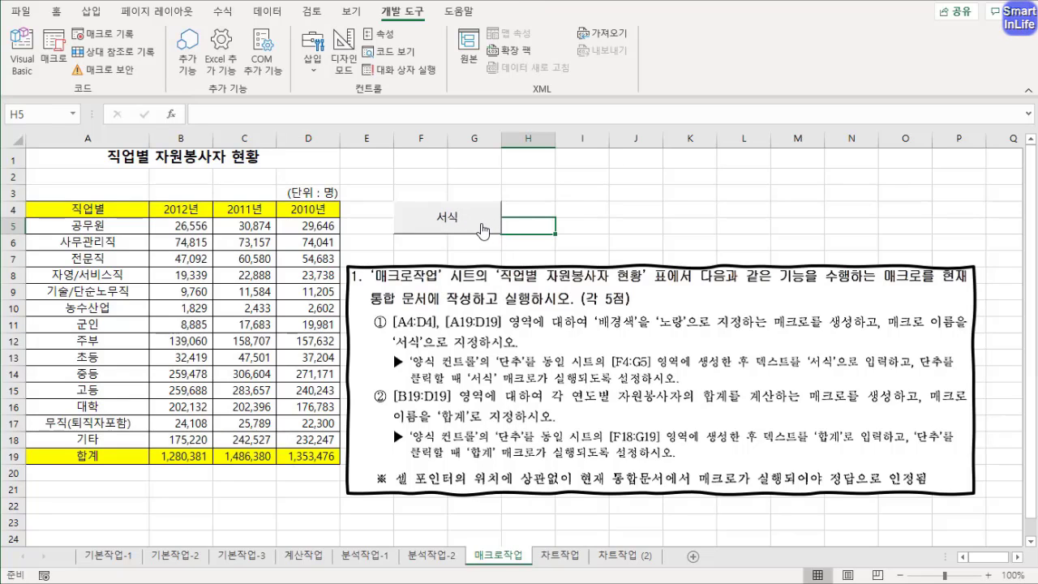
Test the 서식 button by removing the fill from header cells A4:D4 and running its macro again.
{"action": "left_click", "coordinate": [483, 231]}
{"action": "left_click_drag", "start_coordinate": [126, 209], "coordinate": [315, 213]}
{"action": "left_click", "coordinate": [56, 11]}
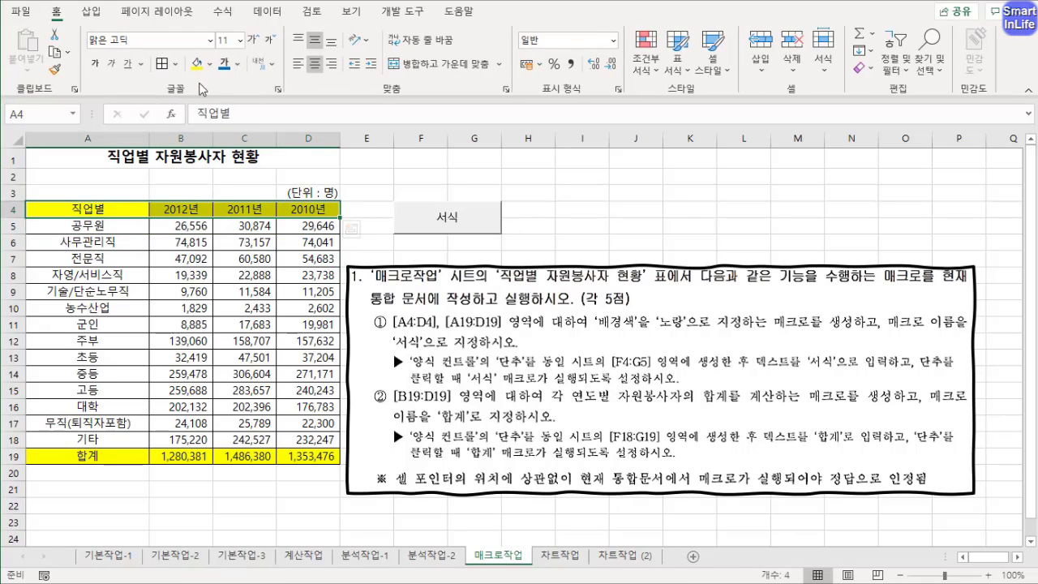
{"action": "left_click", "coordinate": [209, 63]}
{"action": "left_click", "coordinate": [244, 229]}
{"action": "left_click", "coordinate": [582, 225]}
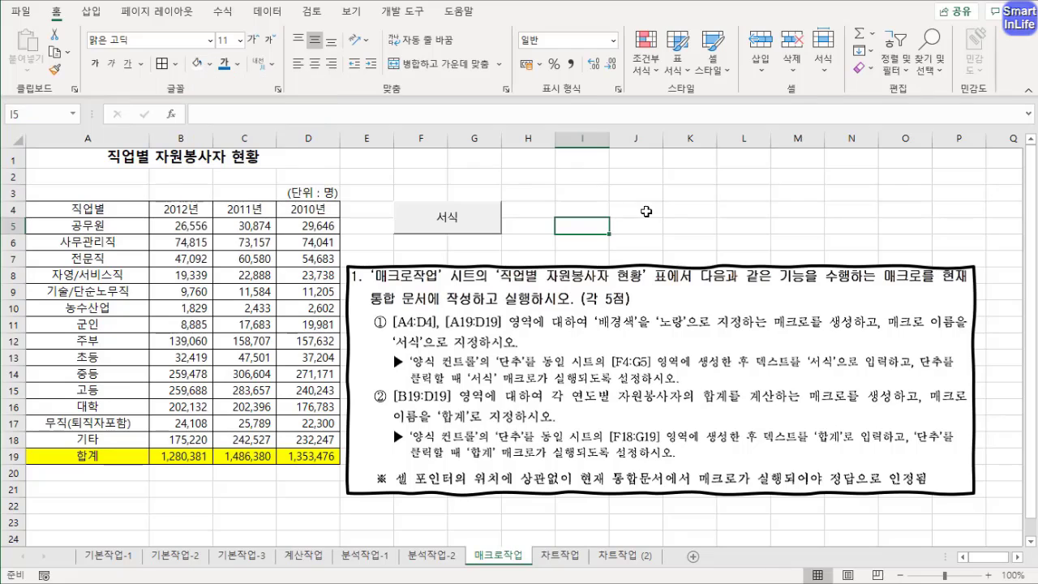
{"action": "left_click", "coordinate": [646, 211]}
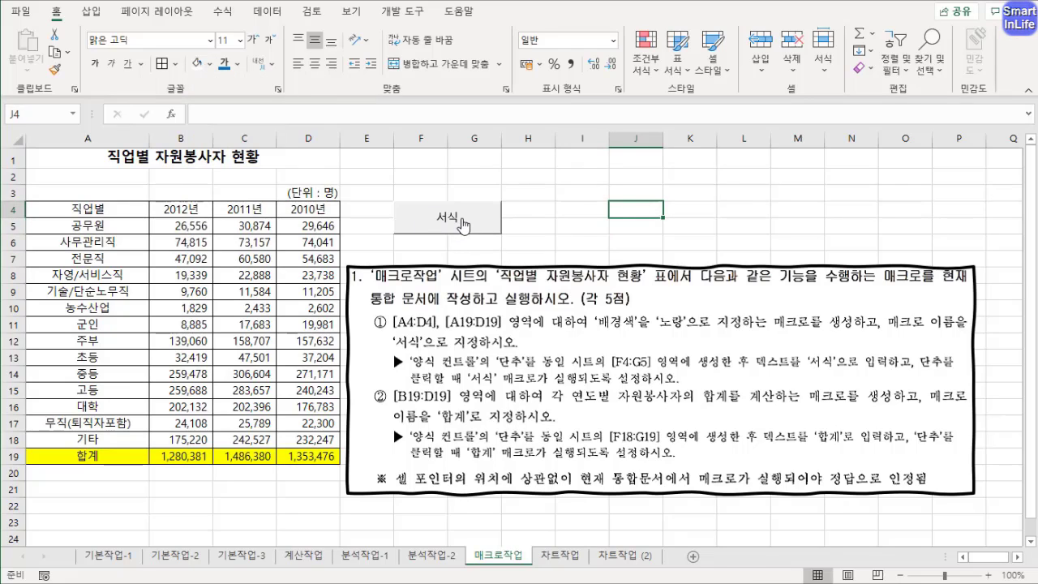
{"action": "left_click", "coordinate": [461, 220]}
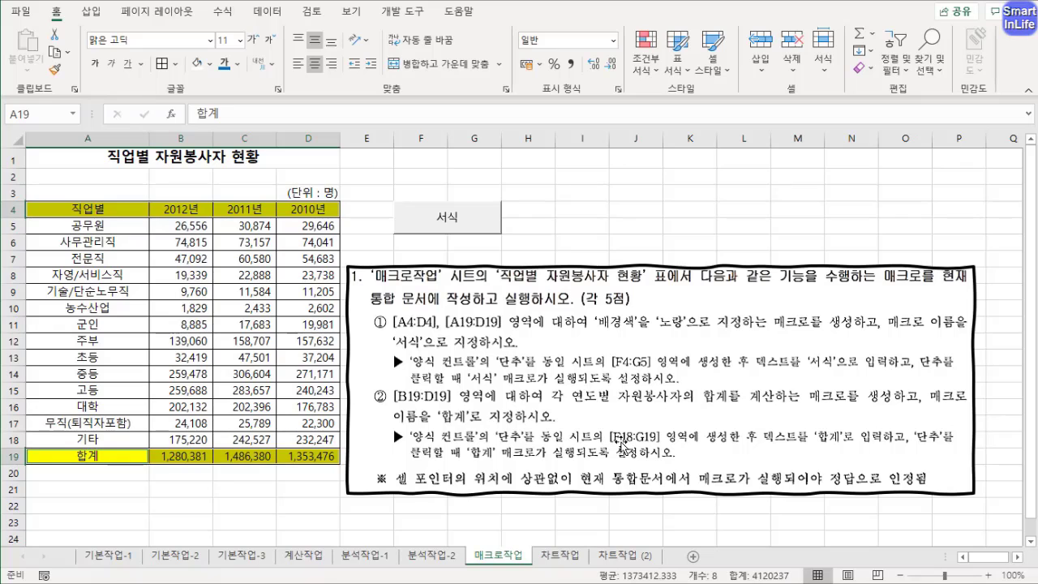
Move the instruction picture off F18:G19, insert a form-control button over those cells and assign the 합계 macro to it.
{"action": "left_click_drag", "start_coordinate": [477, 406], "coordinate": [612, 387]}
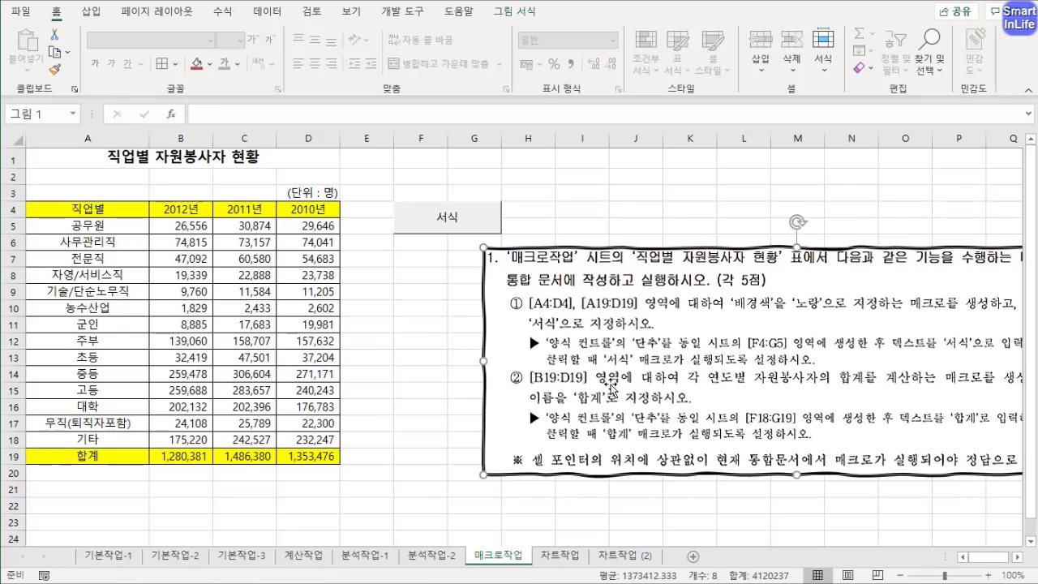
{"action": "left_click", "coordinate": [366, 341]}
{"action": "left_click", "coordinate": [408, 11]}
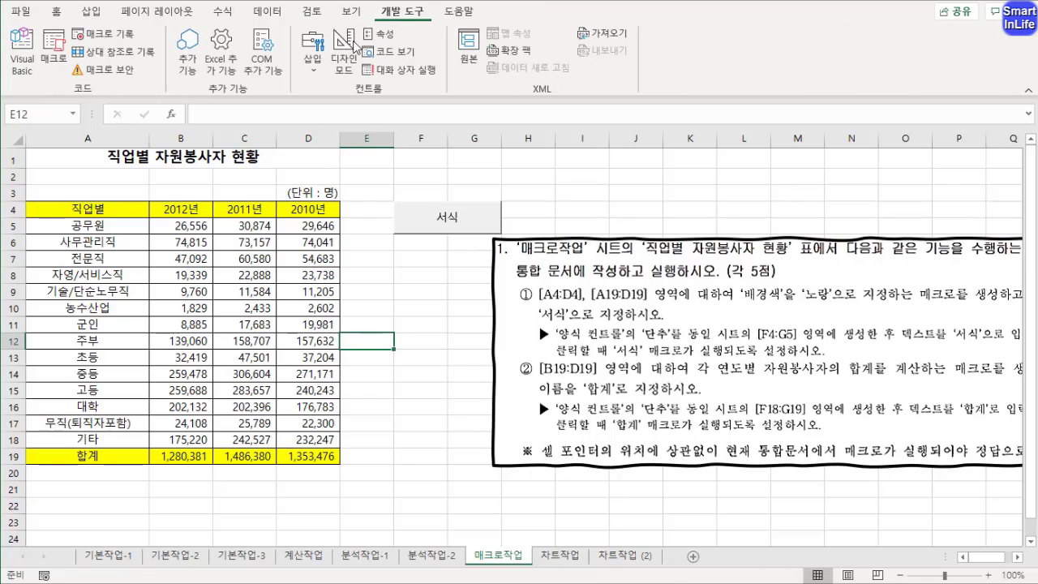
{"action": "left_click", "coordinate": [316, 76]}
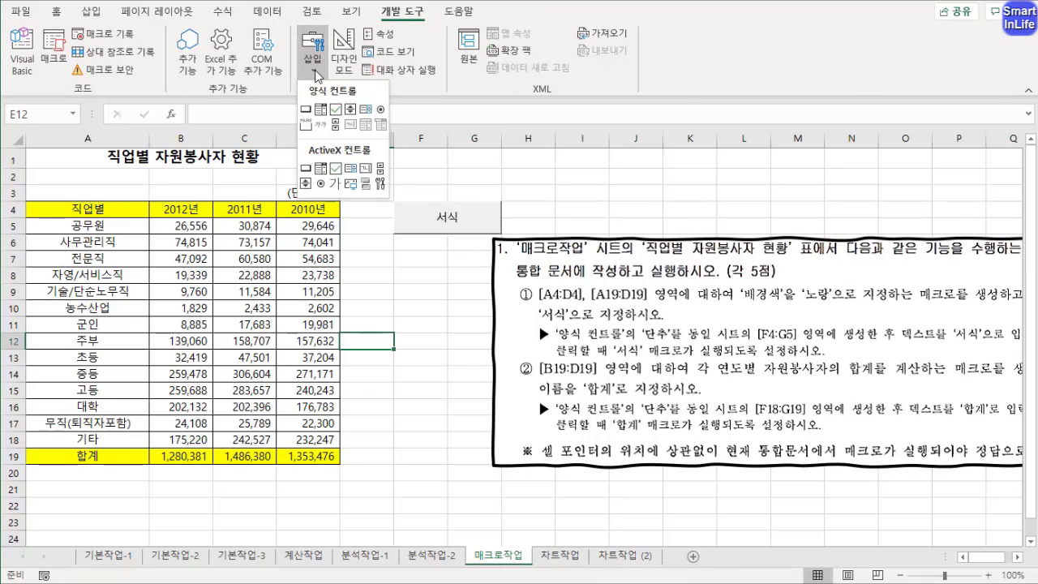
{"action": "left_click", "coordinate": [306, 110]}
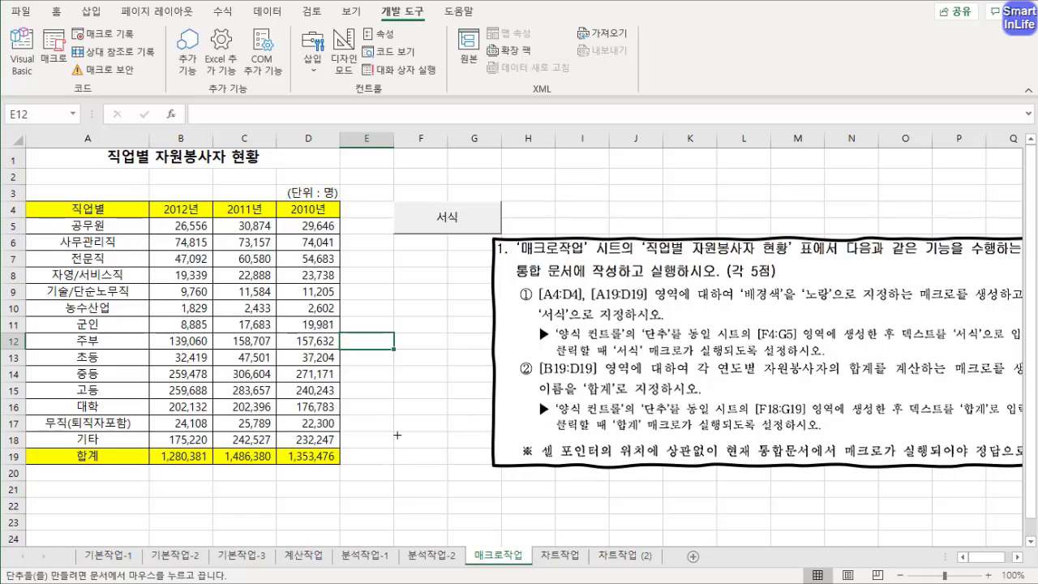
{"action": "left_click_drag", "start_coordinate": [397, 435], "coordinate": [490, 466]}
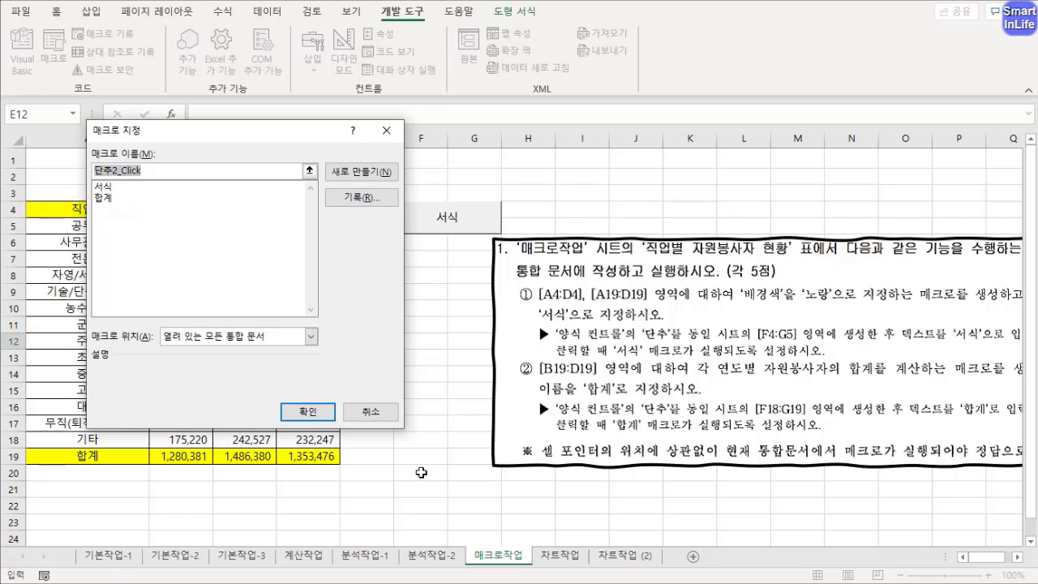
{"action": "left_click", "coordinate": [112, 198]}
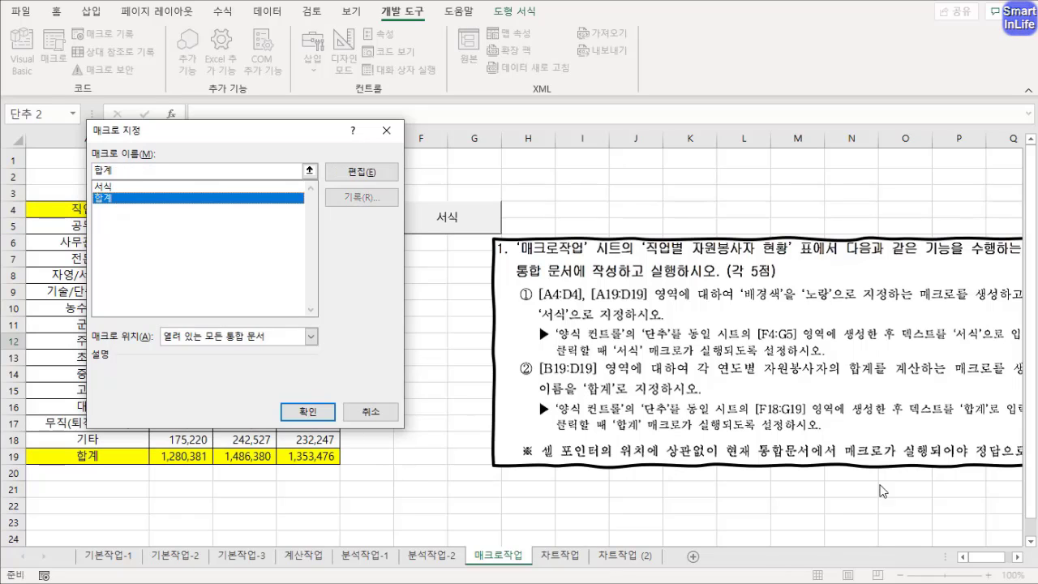
{"action": "left_click", "coordinate": [324, 414]}
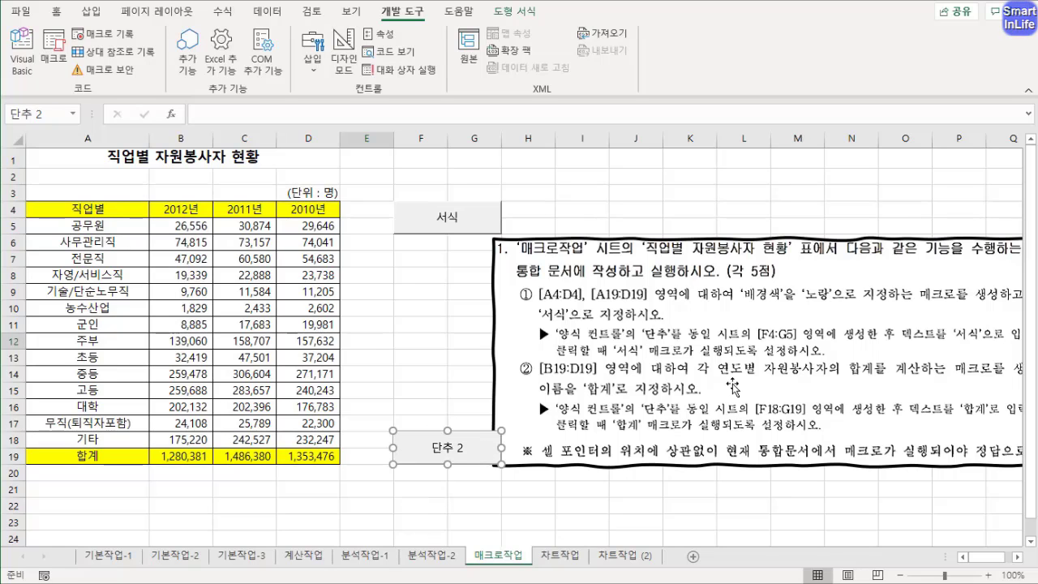
Bring the whole instruction picture into view over the table and open the text of the button over F18:G19 for editing.
{"action": "left_click_drag", "start_coordinate": [733, 387], "coordinate": [421, 297]}
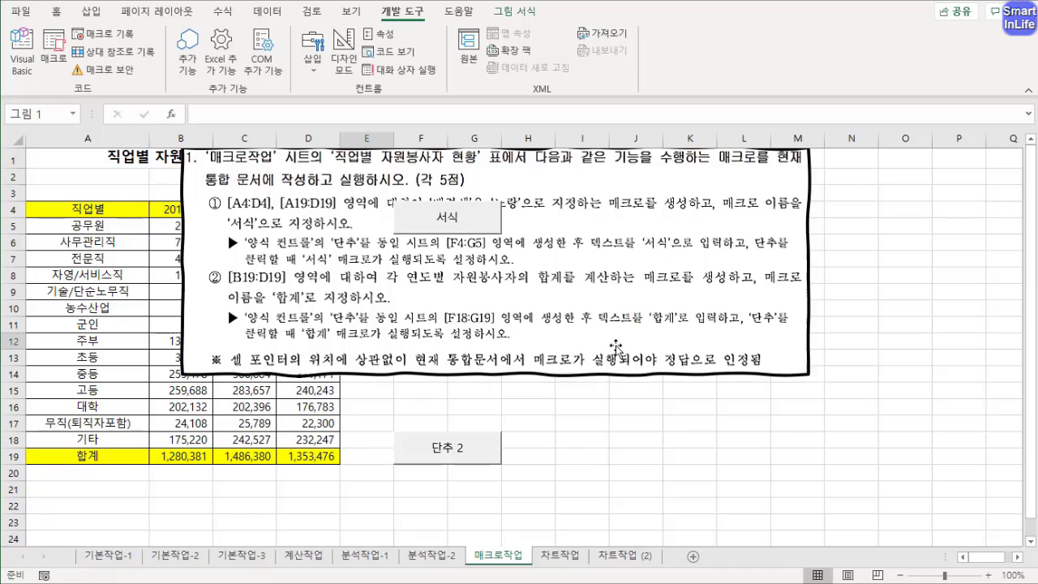
{"action": "left_click", "coordinate": [473, 456]}
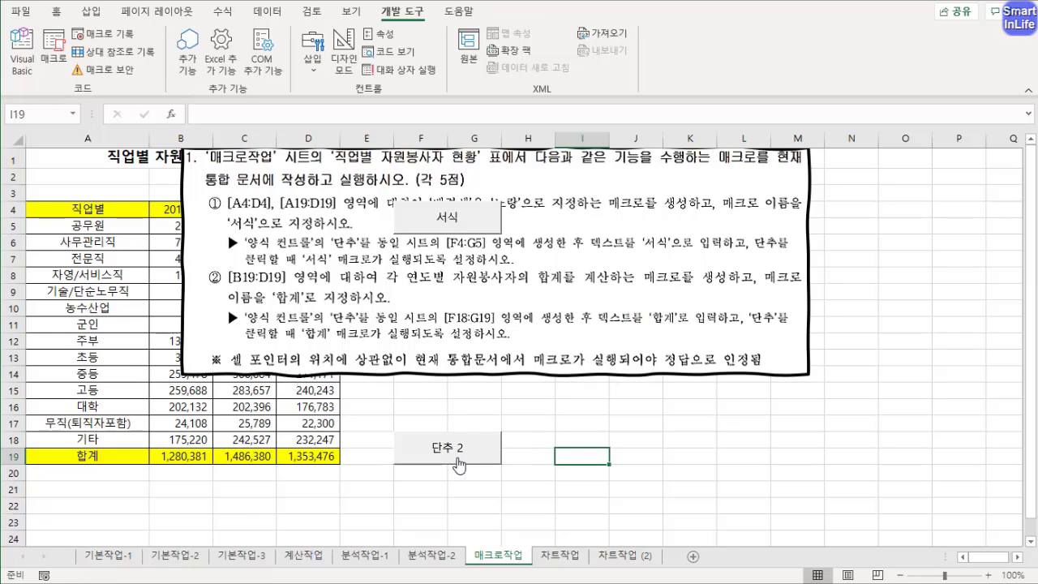
{"action": "left_click", "coordinate": [456, 457]}
{"action": "right_click", "coordinate": [431, 455]}
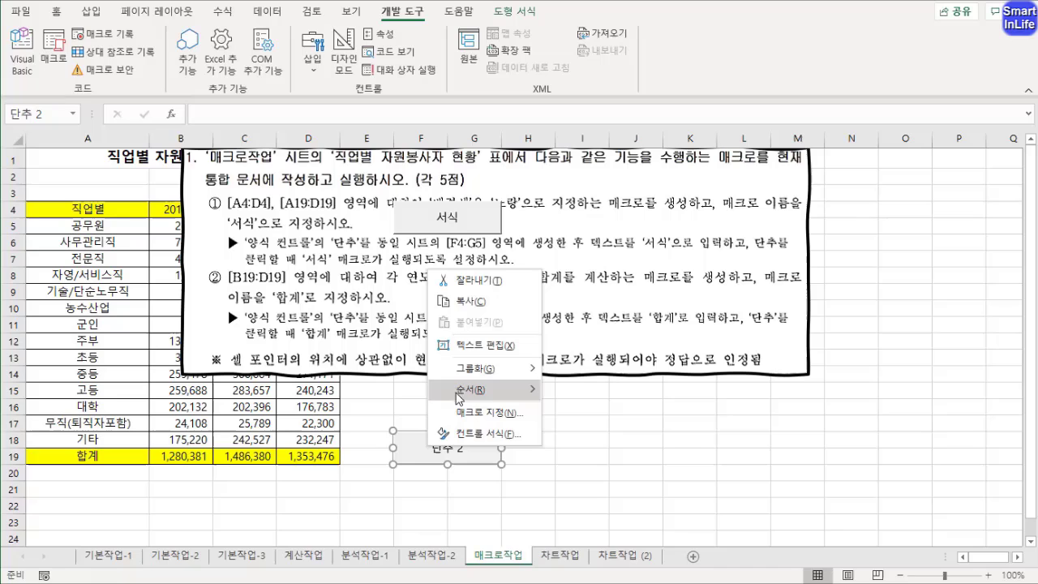
{"action": "left_click", "coordinate": [500, 348]}
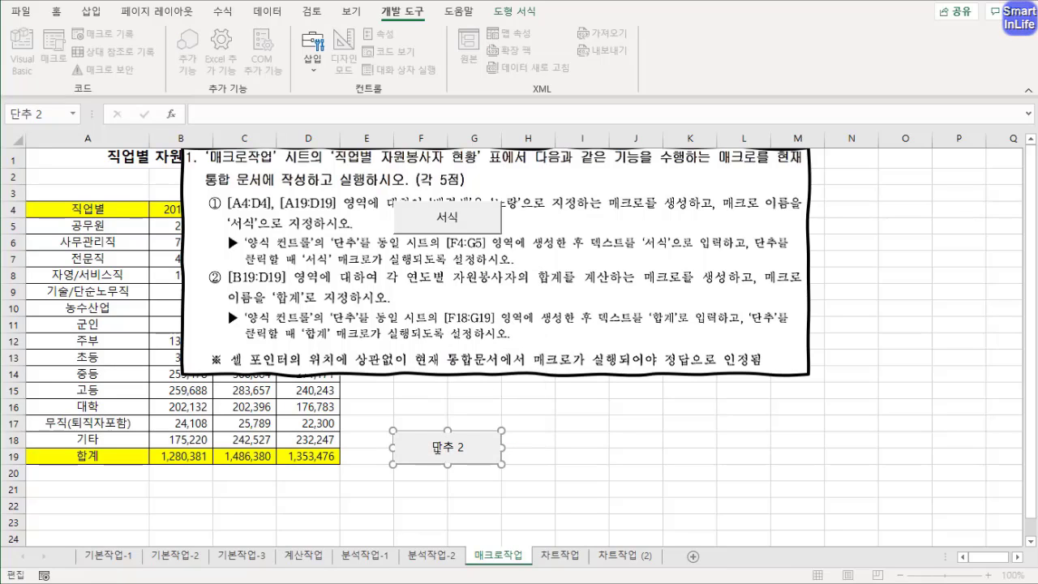
{"action": "left_click", "coordinate": [523, 472]}
Replace the text of the button over F18:G19 with 합계 and deselect it.
{"action": "right_click", "coordinate": [473, 450]}
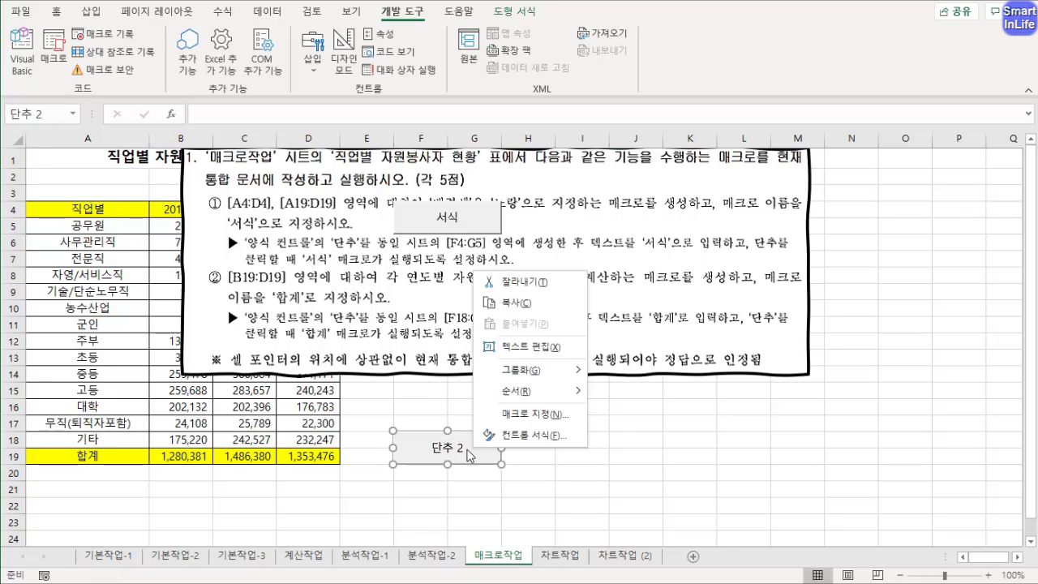
{"action": "left_click", "coordinate": [417, 454]}
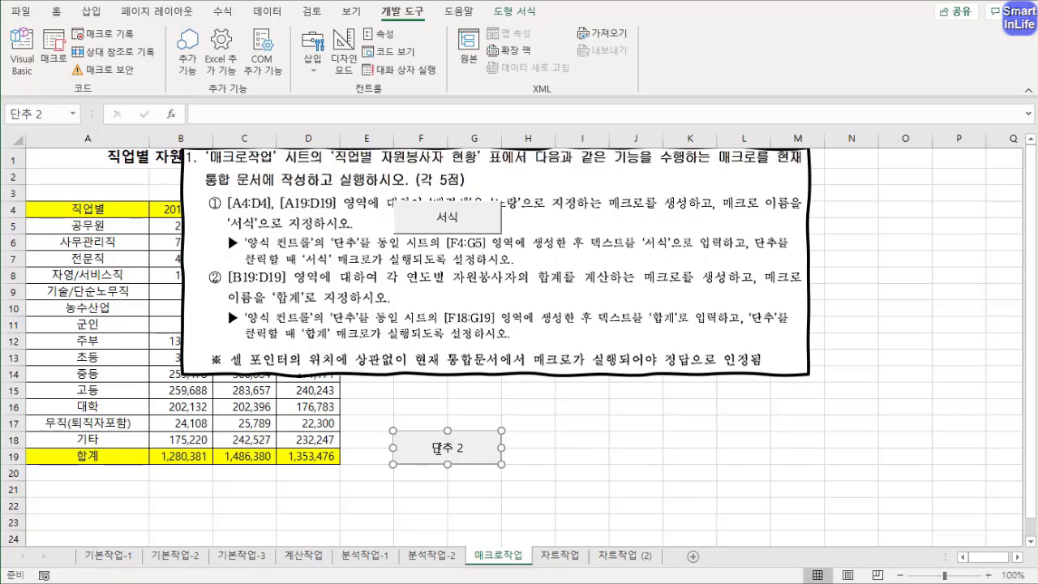
{"action": "left_click", "coordinate": [438, 448]}
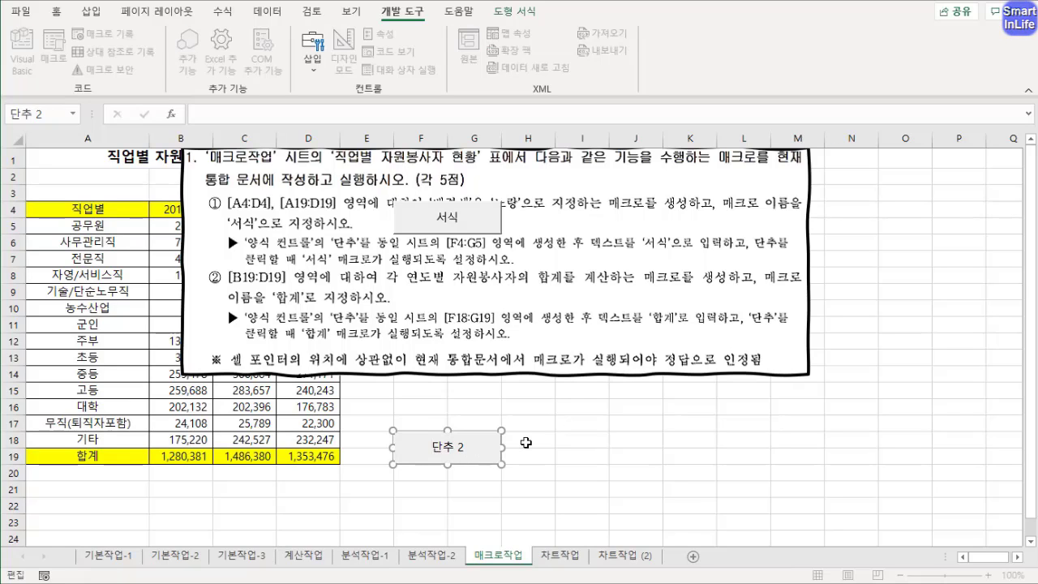
{"action": "key", "text": "BackSpace"}
{"action": "key", "text": "BackSpace"}
{"action": "key", "text": "BackSpace"}
{"action": "type", "text": "합계"}
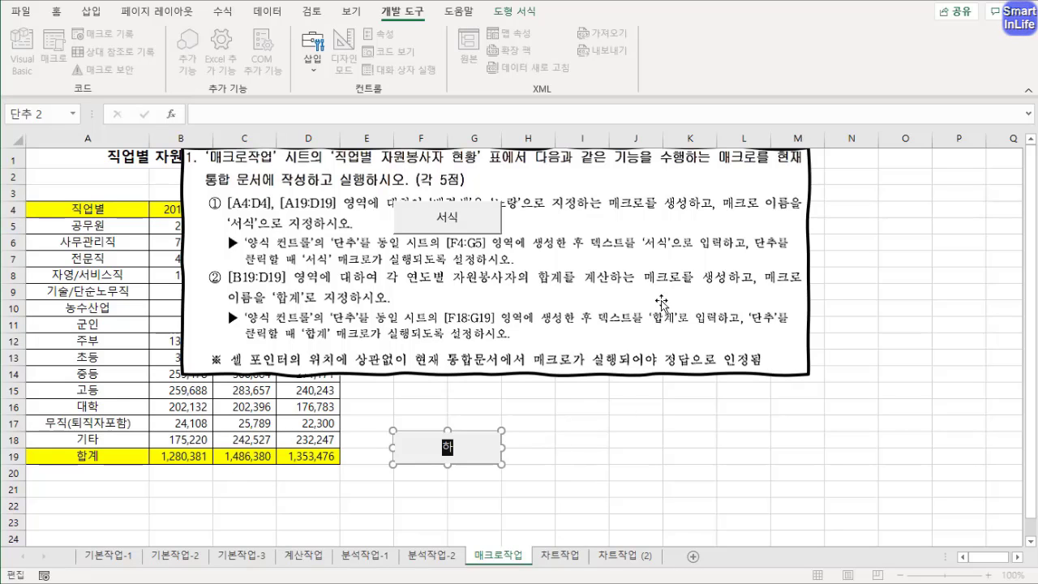
{"action": "left_click", "coordinate": [588, 447]}
Move the instruction picture off the table and draw a rounded rectangle about 1.75 cm high and 1.91 cm wide over F10:F12.
{"action": "left_click_drag", "start_coordinate": [538, 352], "coordinate": [965, 390]}
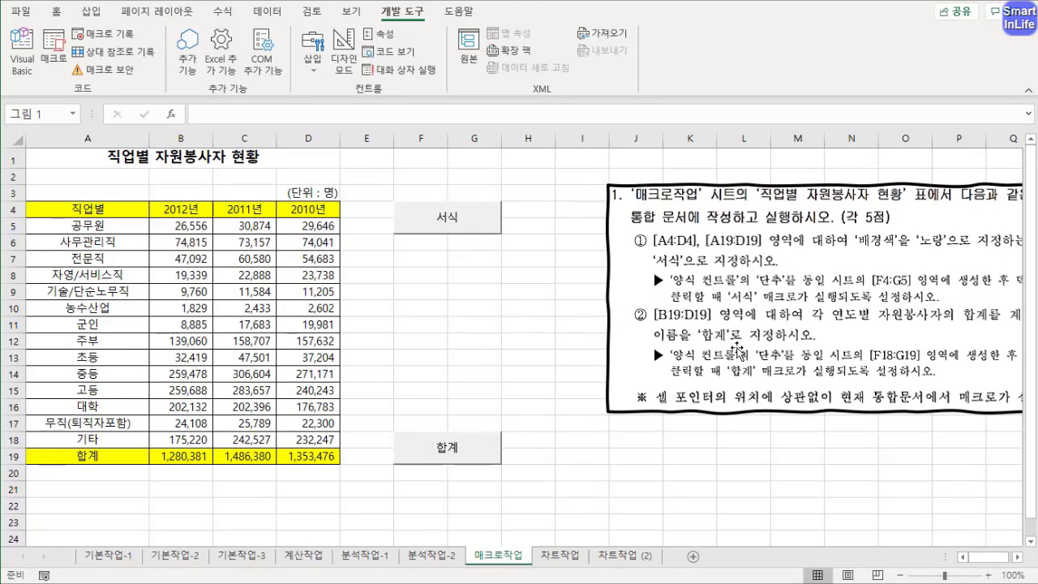
{"action": "left_click_drag", "start_coordinate": [613, 339], "coordinate": [489, 346]}
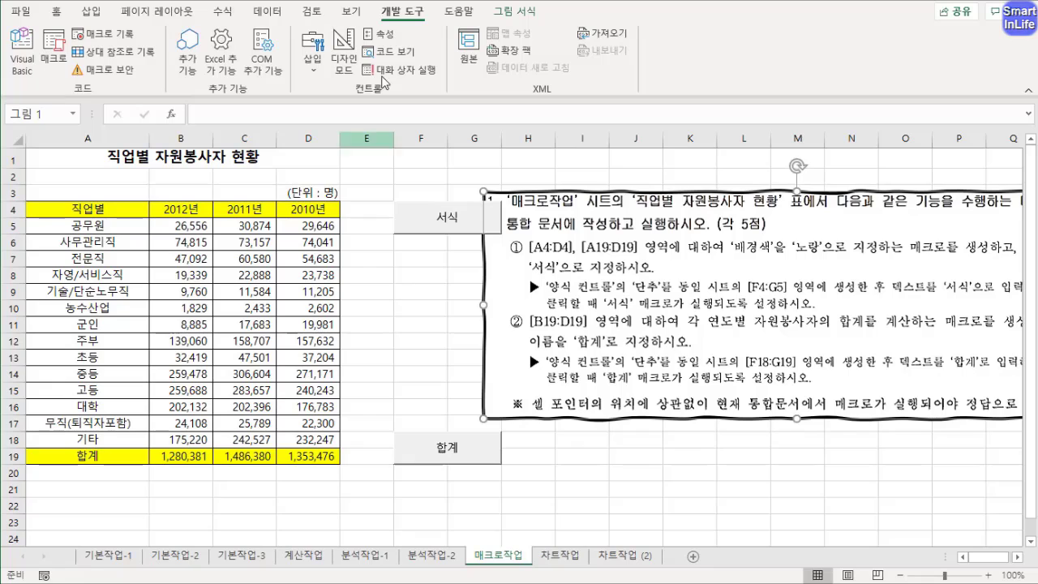
{"action": "left_click", "coordinate": [91, 12]}
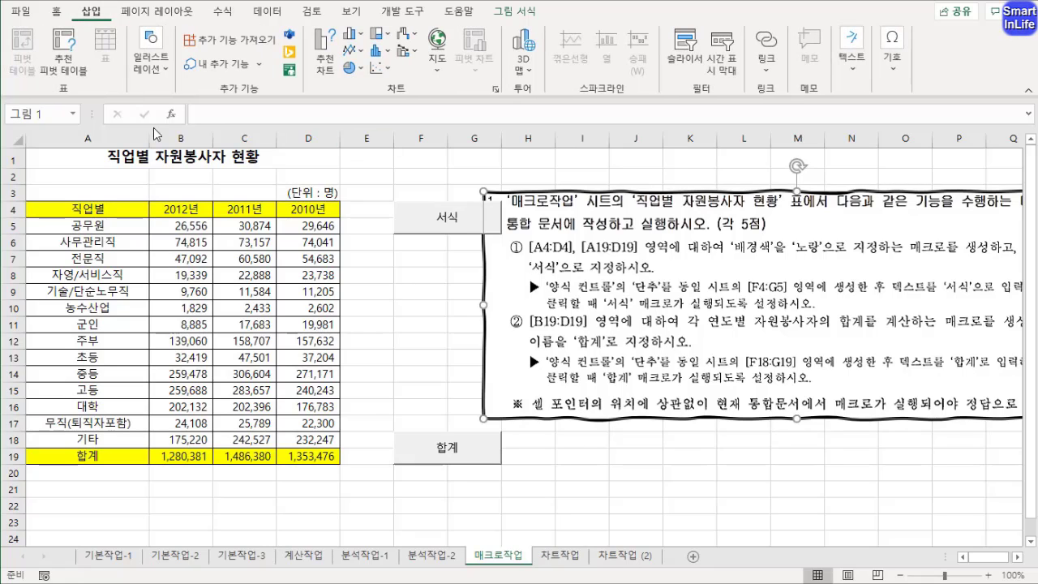
{"action": "left_click", "coordinate": [150, 61]}
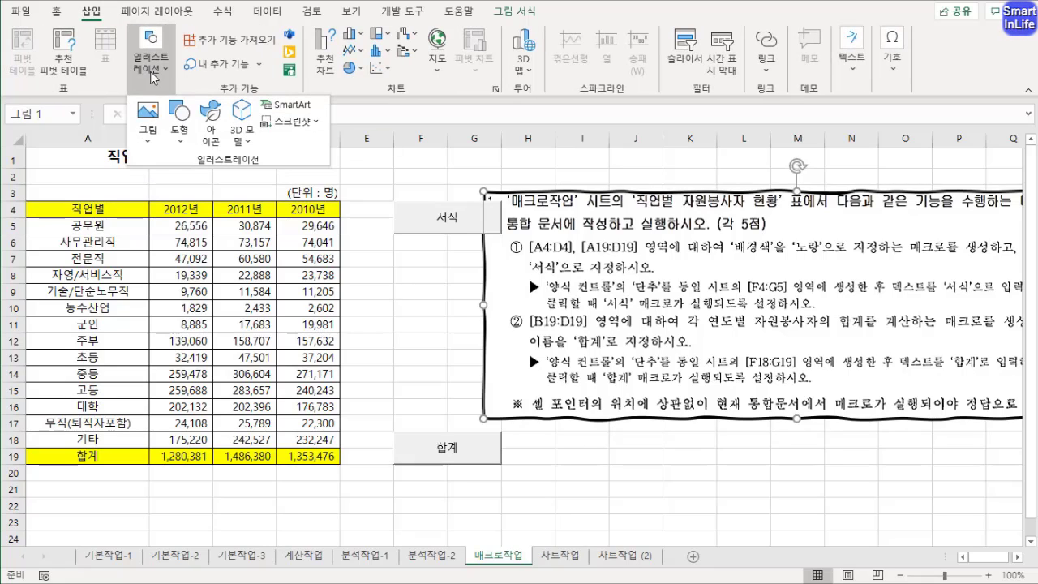
{"action": "left_click", "coordinate": [179, 130]}
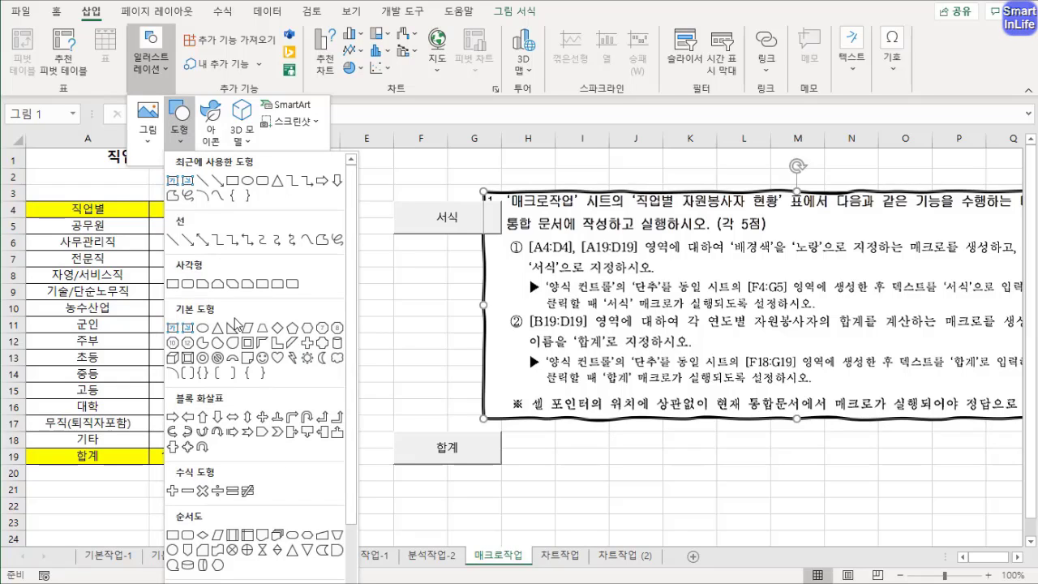
{"action": "left_click", "coordinate": [187, 285]}
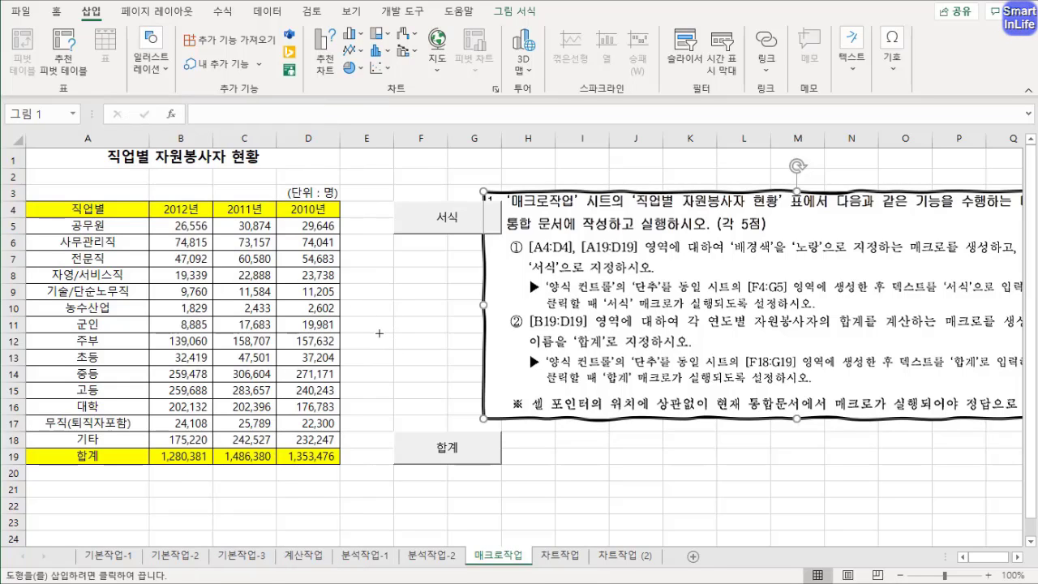
{"action": "left_click_drag", "start_coordinate": [395, 300], "coordinate": [442, 343]}
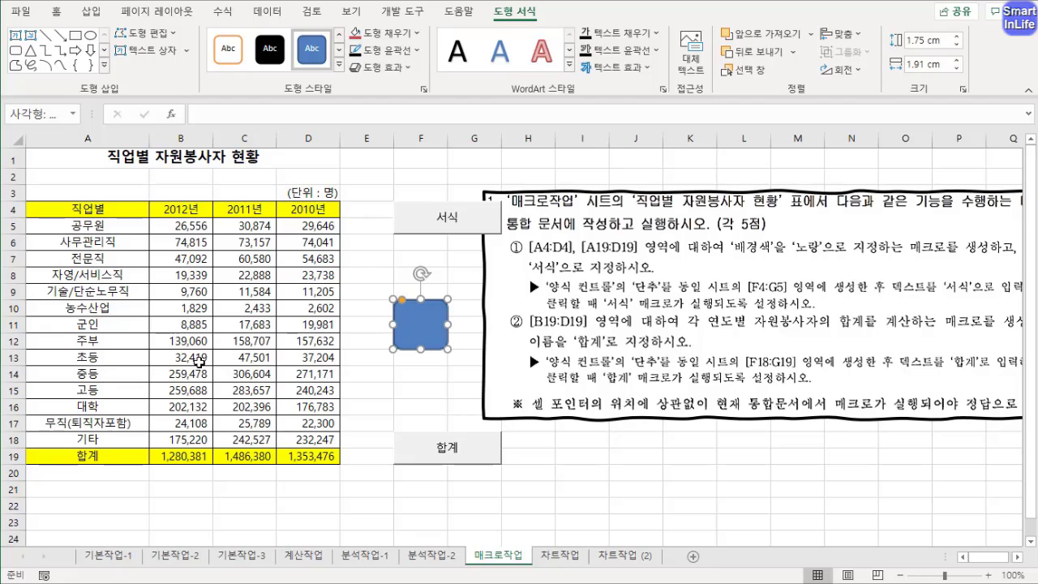
Add the text 합계 to the rounded rectangle over F10:F12 and centre it horizontally in the shape.
{"action": "right_click", "coordinate": [404, 328]}
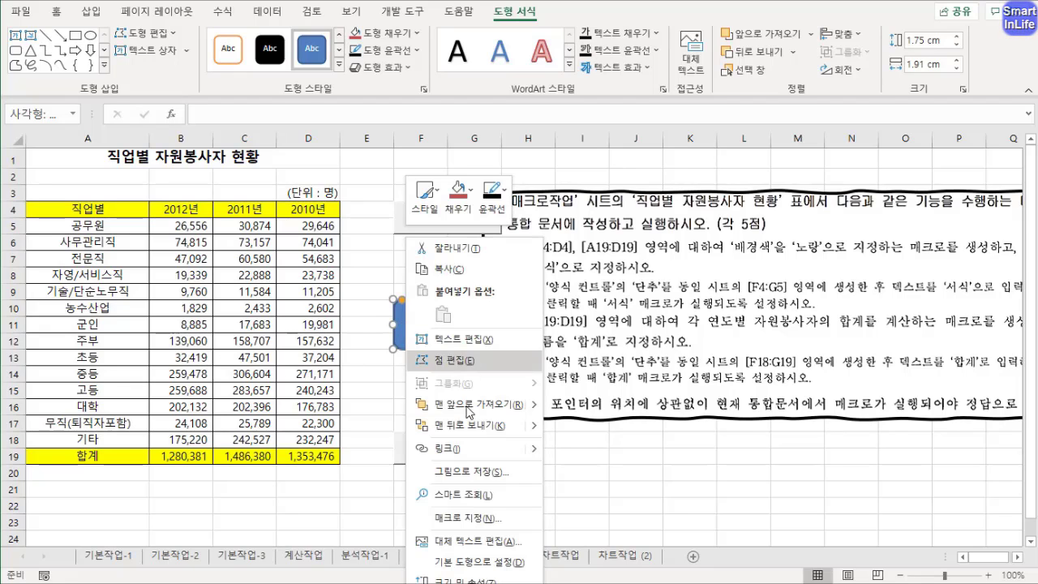
{"action": "key", "text": "Escape"}
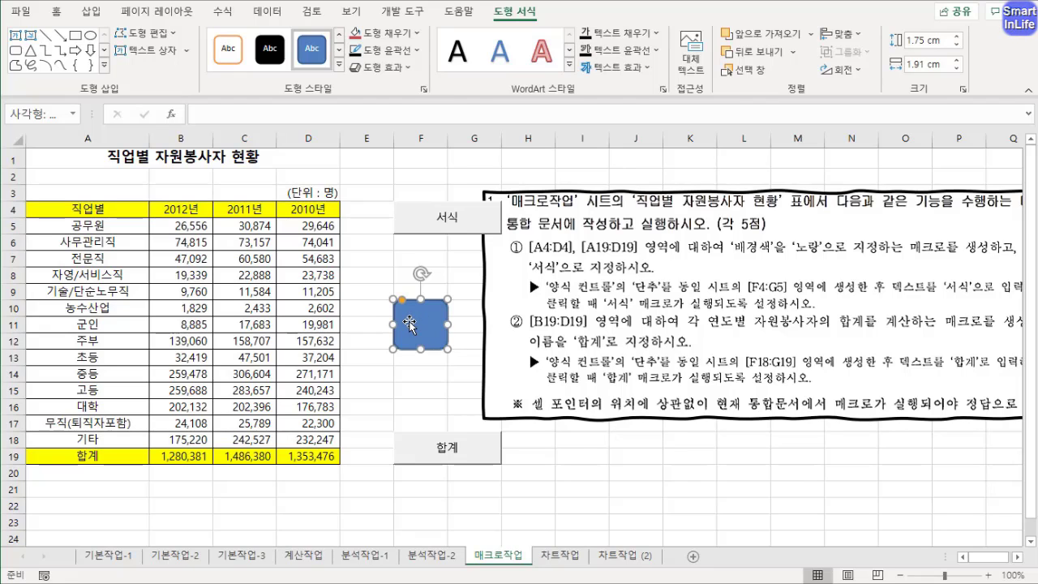
{"action": "type", "text": "합계"}
{"action": "left_click", "coordinate": [60, 17]}
{"action": "left_click", "coordinate": [315, 39]}
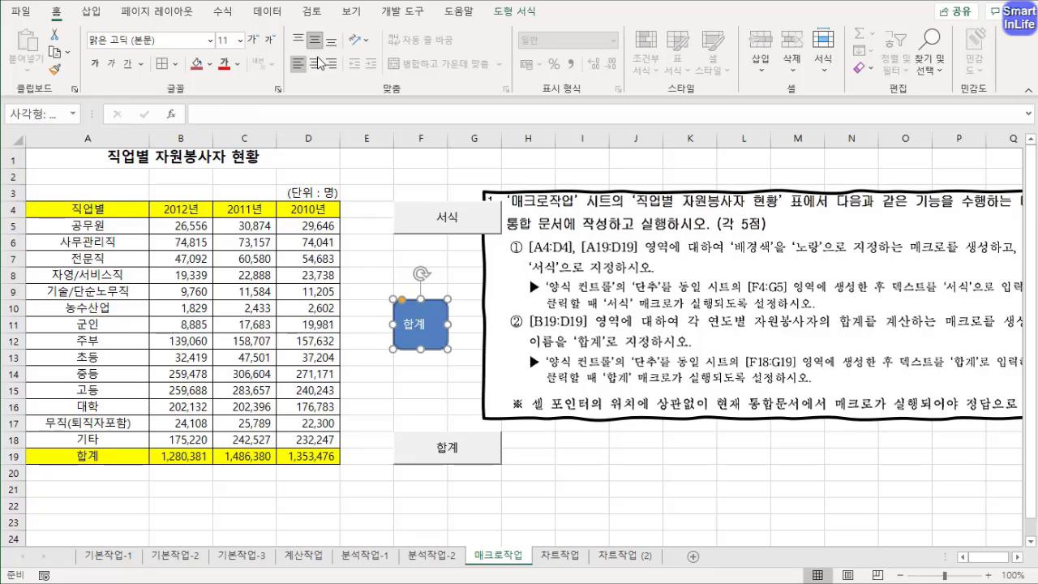
{"action": "left_click", "coordinate": [316, 67]}
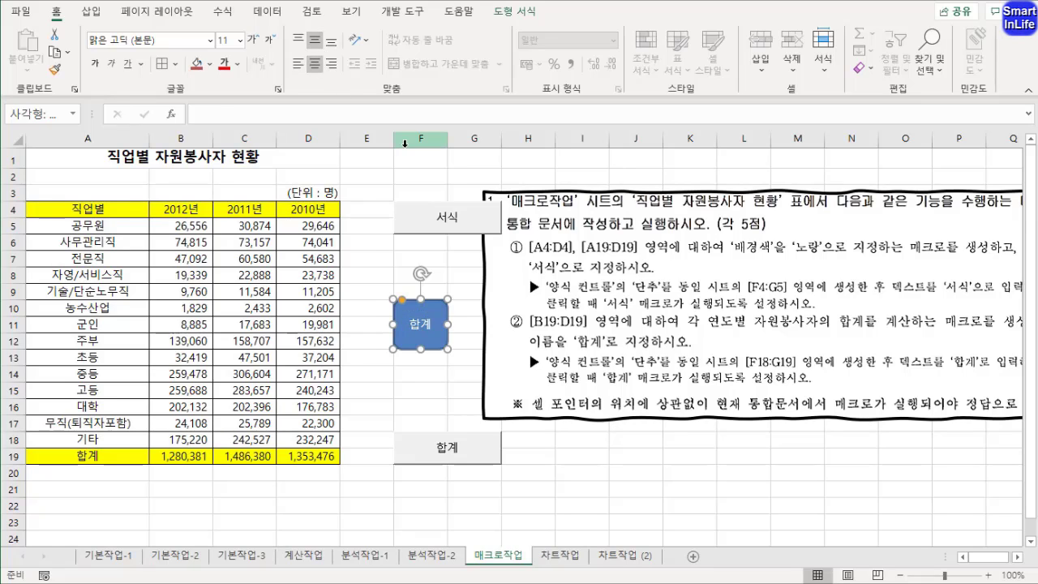
Assign the 합계 macro to the rounded rectangle over F10:F12 and deselect the shape.
{"action": "right_click", "coordinate": [434, 313]}
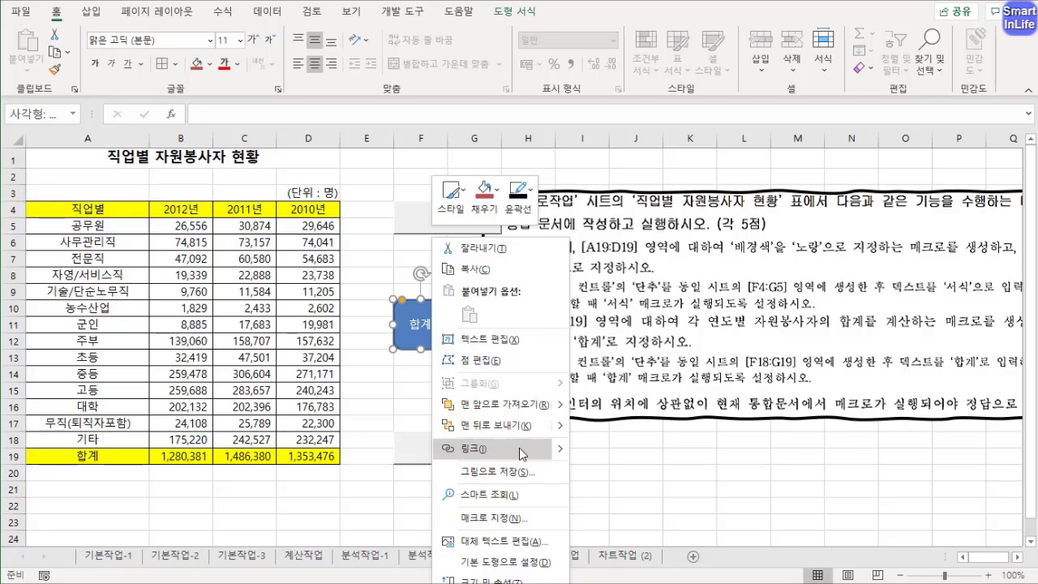
{"action": "left_click", "coordinate": [507, 519]}
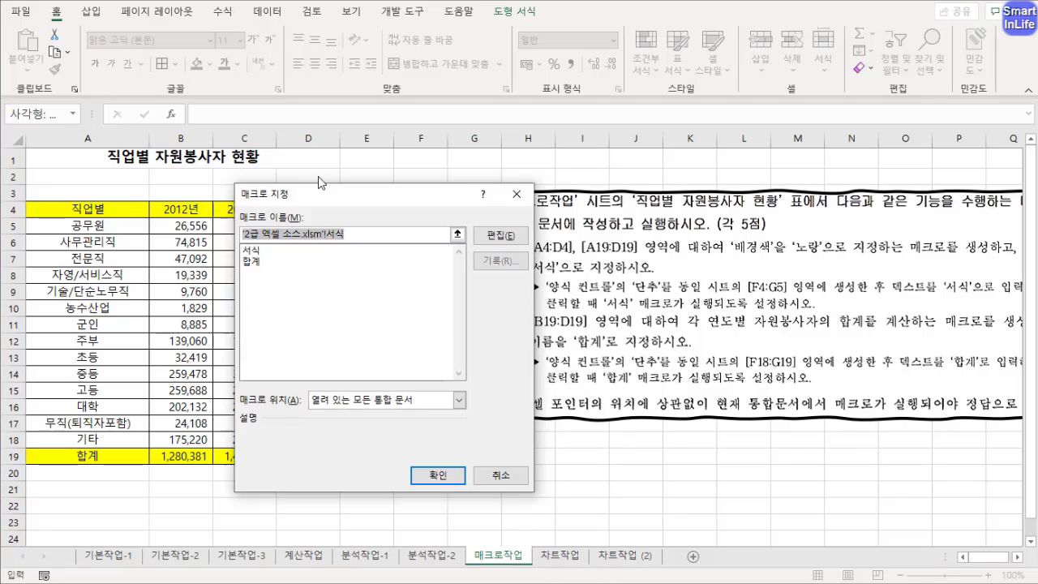
{"action": "left_click_drag", "start_coordinate": [318, 177], "coordinate": [577, 42]}
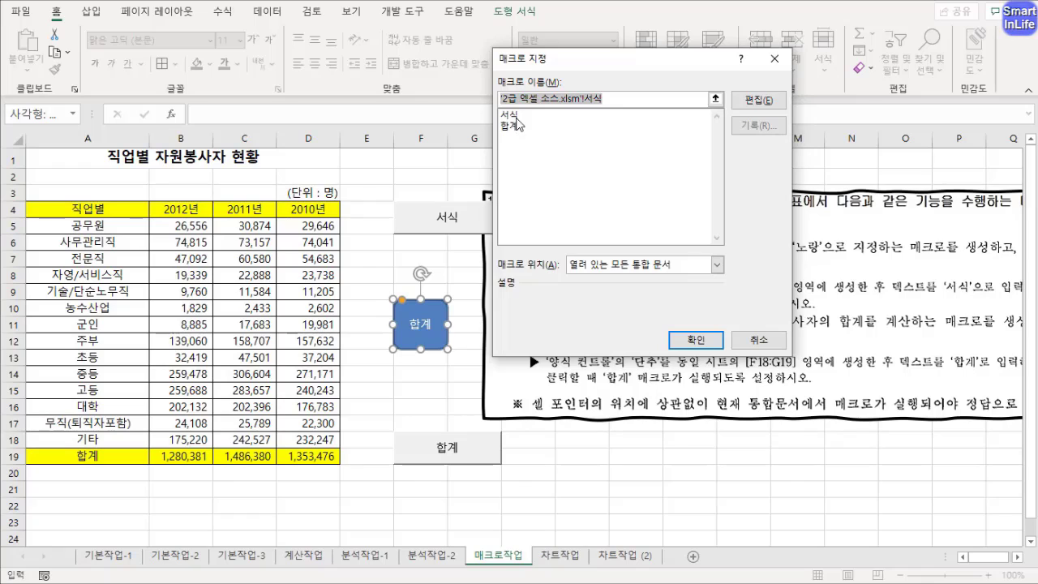
{"action": "left_click", "coordinate": [516, 117]}
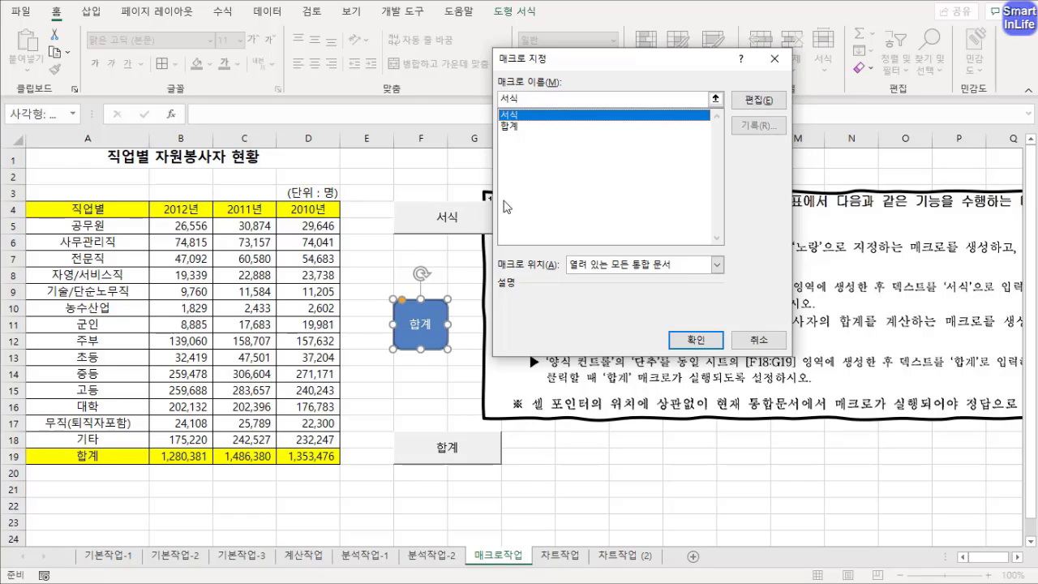
{"action": "left_click", "coordinate": [517, 127]}
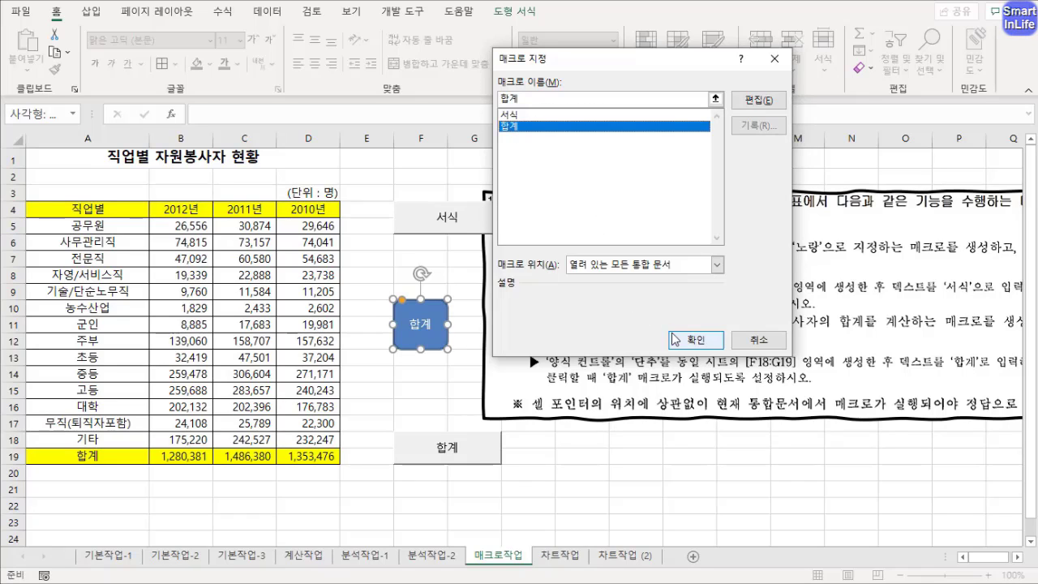
{"action": "left_click", "coordinate": [696, 340]}
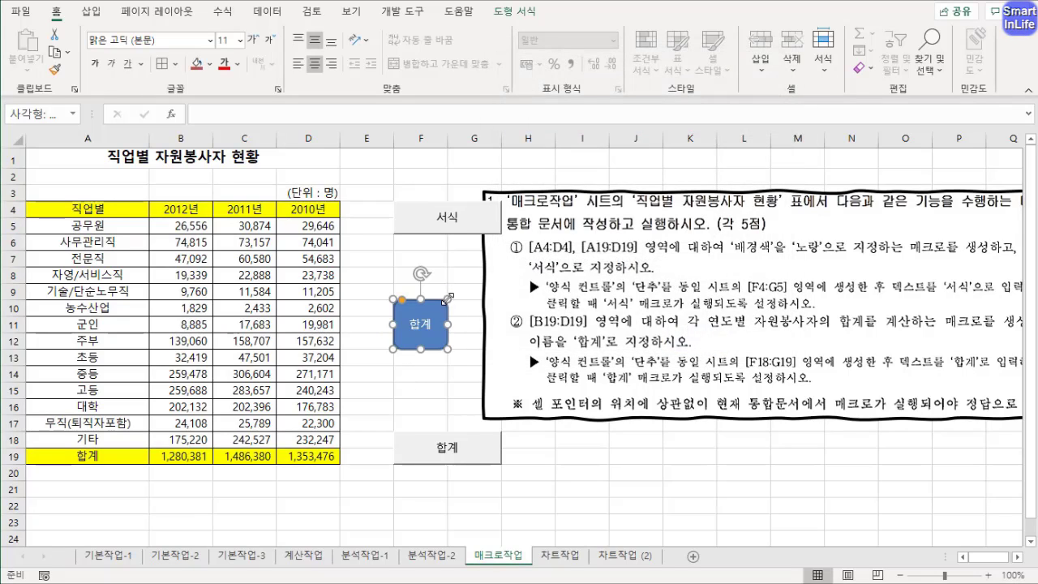
{"action": "left_click", "coordinate": [475, 391]}
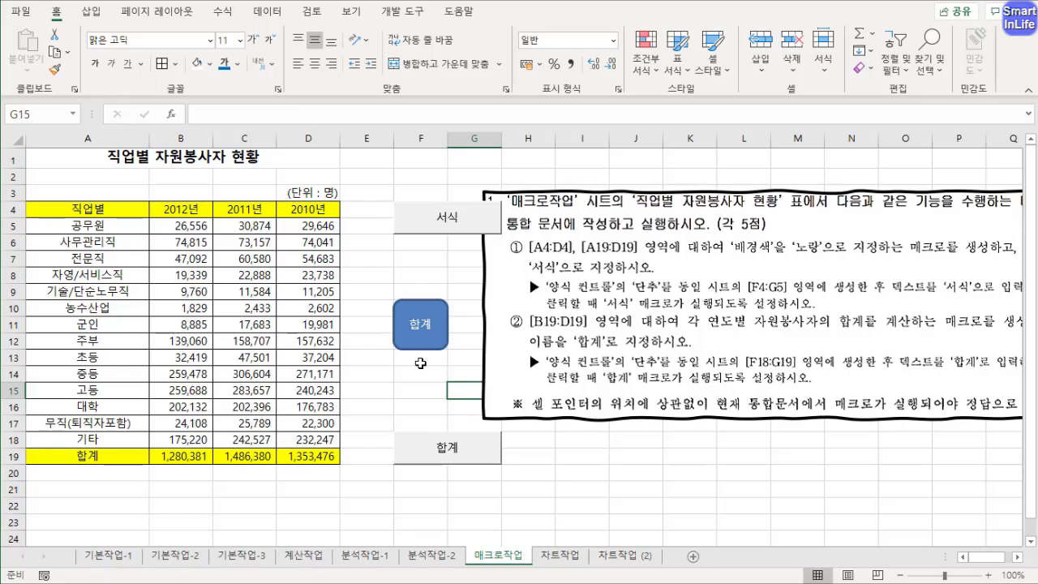
Run the 합계 macro from the rounded rectangle, clear B19:D19 and run it from the shape again.
{"action": "left_click", "coordinate": [420, 328]}
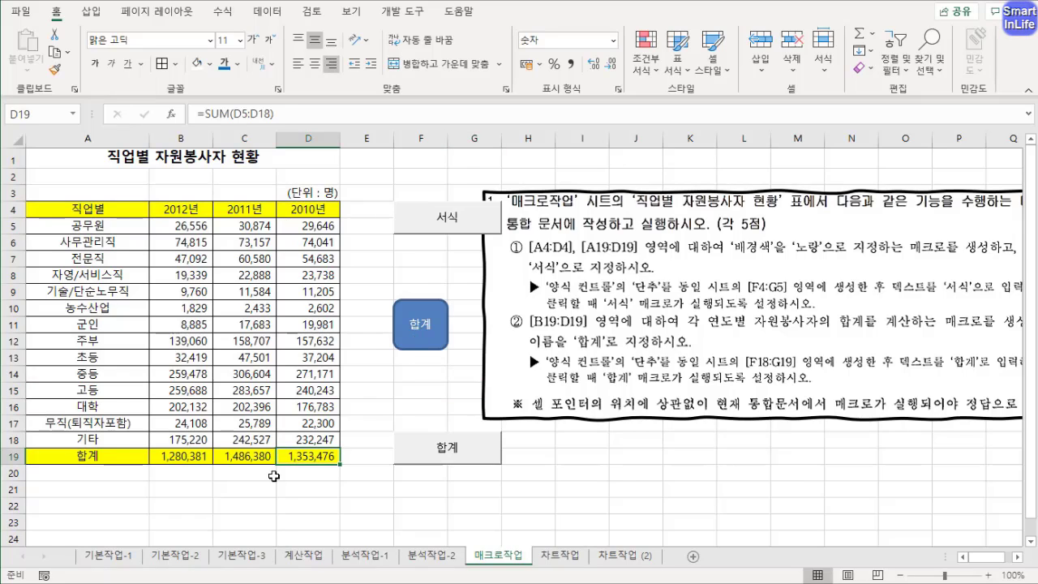
{"action": "left_click_drag", "start_coordinate": [180, 455], "coordinate": [302, 459]}
{"action": "key", "text": "Delete"}
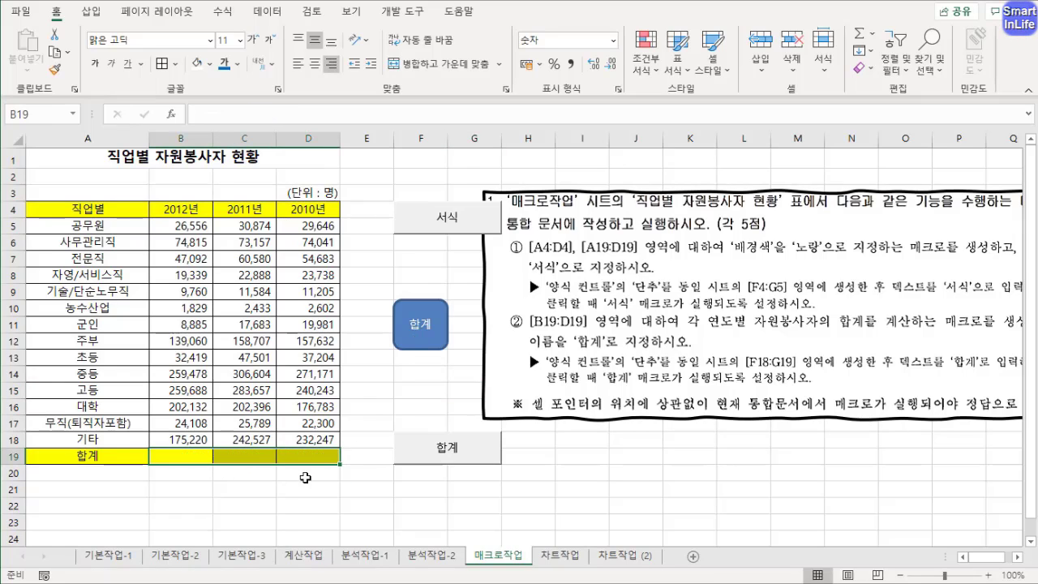
{"action": "left_click", "coordinate": [420, 341]}
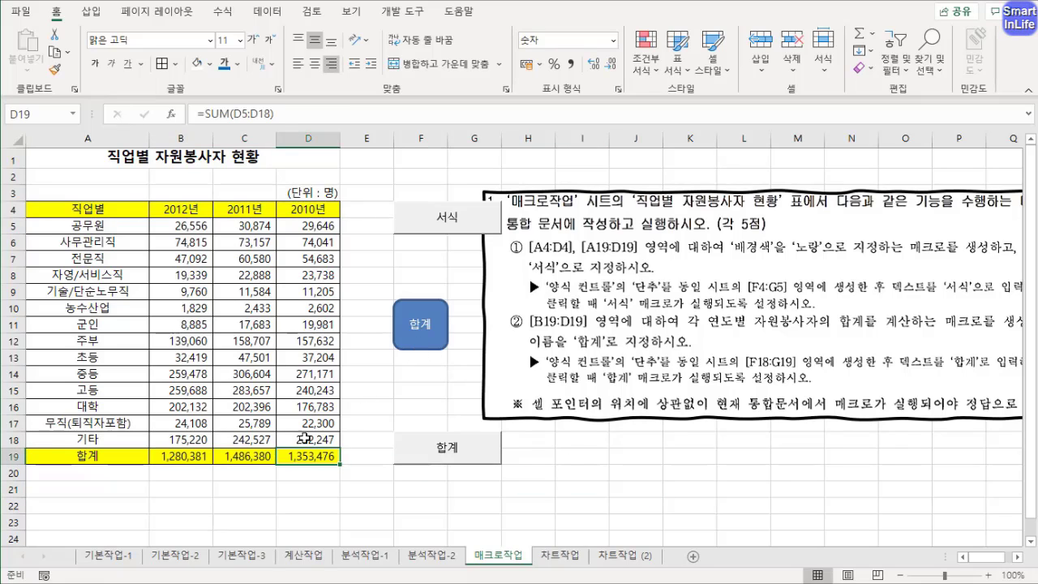
Clear the totals in B19:D19 and refill them with the form-control button over F18:G19.
{"action": "left_click_drag", "start_coordinate": [182, 456], "coordinate": [324, 454]}
{"action": "key", "text": "Delete"}
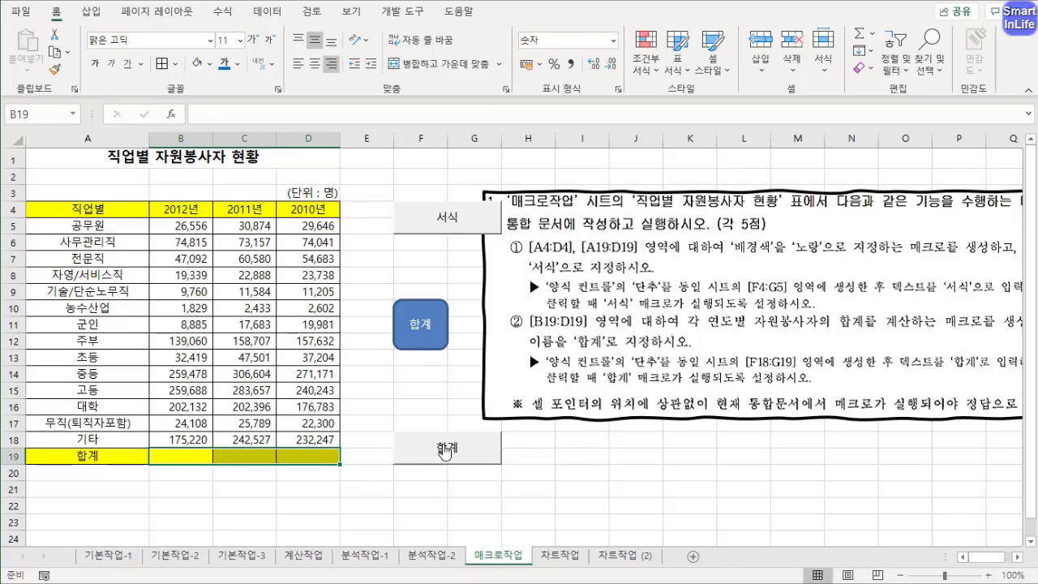
{"action": "left_click", "coordinate": [420, 442]}
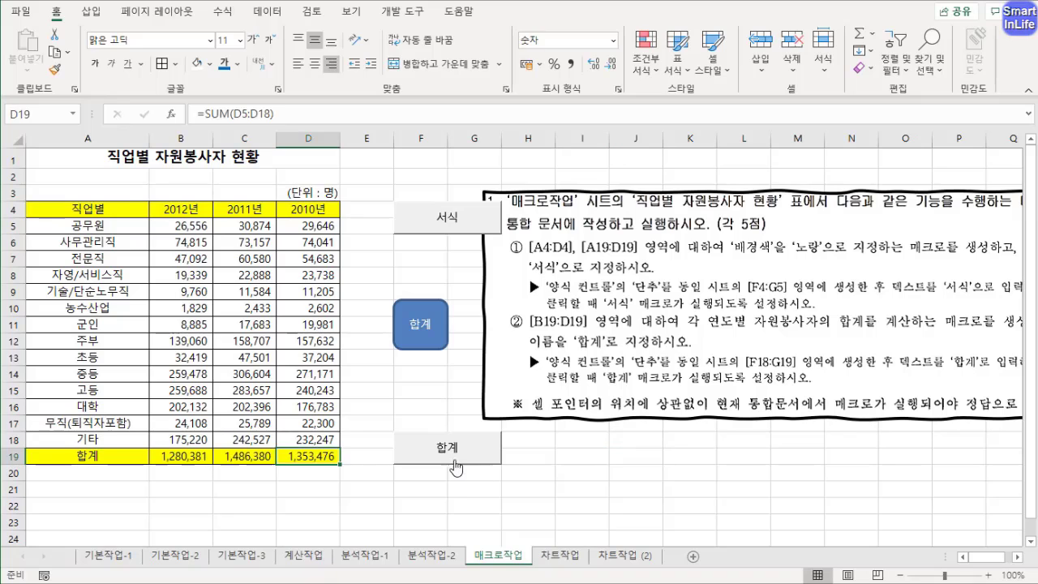
Bring the whole instruction picture into view and rerun the 합계 macro from its form-control button with a cell outside the table selected.
{"action": "left_click_drag", "start_coordinate": [713, 355], "coordinate": [612, 342]}
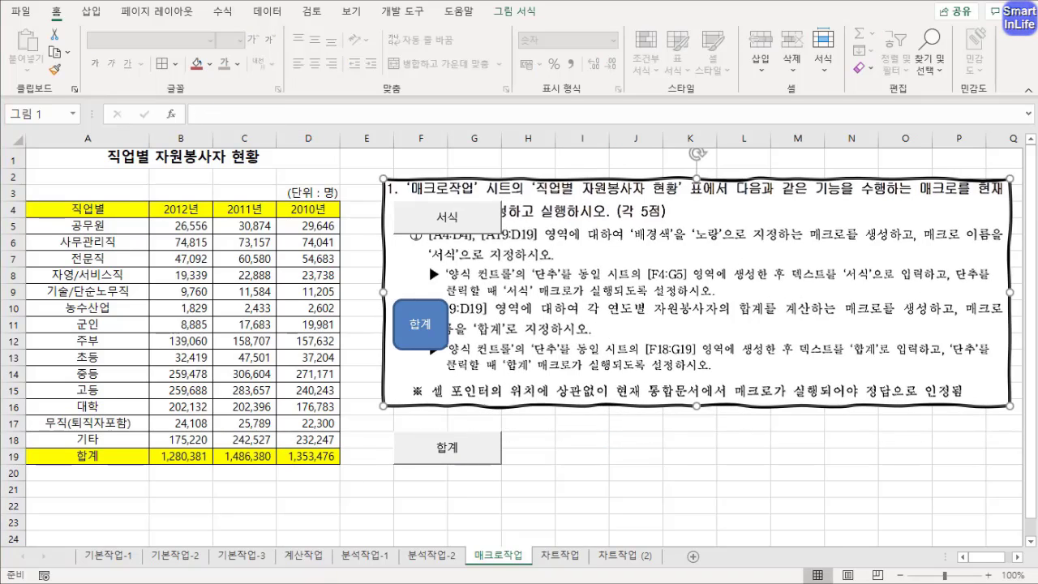
{"action": "mouse_move", "coordinate": [437, 396]}
{"action": "left_mouse_down"}
{"action": "mouse_move", "coordinate": [493, 401]}
{"action": "mouse_move", "coordinate": [562, 388]}
{"action": "mouse_move", "coordinate": [475, 384]}
{"action": "mouse_move", "coordinate": [540, 416]}
{"action": "left_mouse_up"}
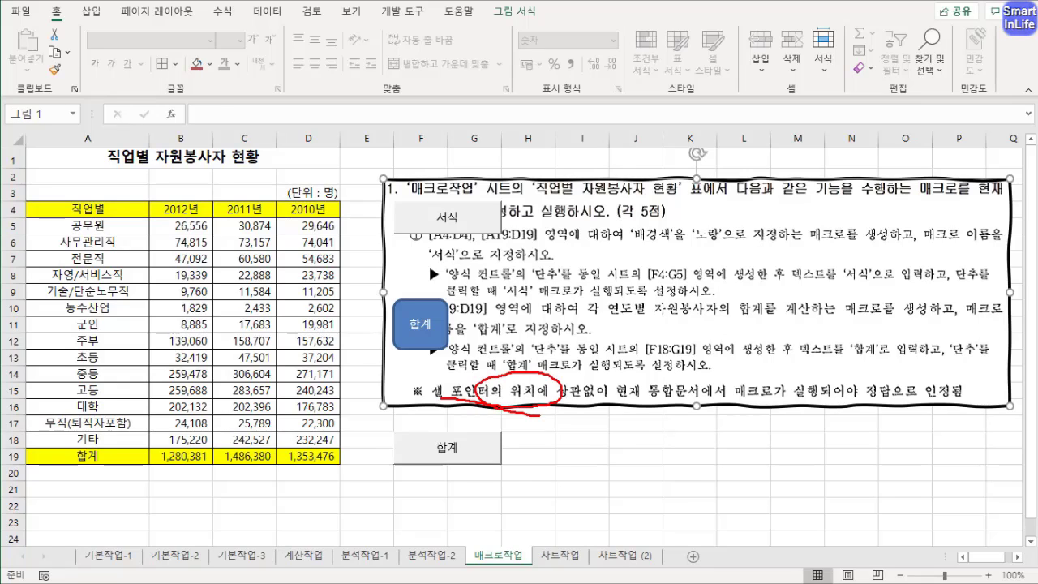
{"action": "left_click_drag", "start_coordinate": [622, 405], "coordinate": [809, 408]}
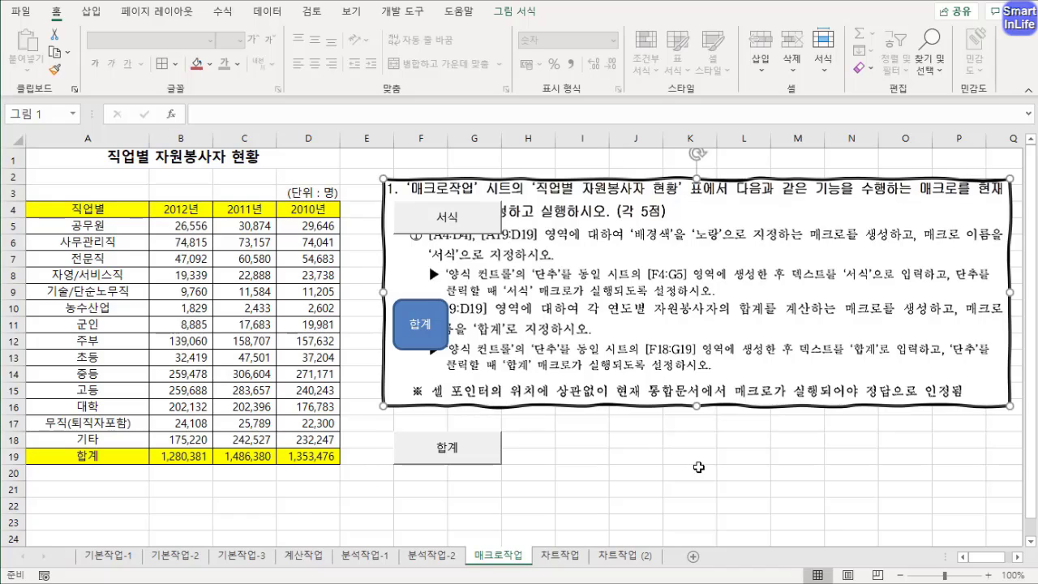
{"action": "left_click", "coordinate": [694, 470]}
{"action": "left_click", "coordinate": [464, 452]}
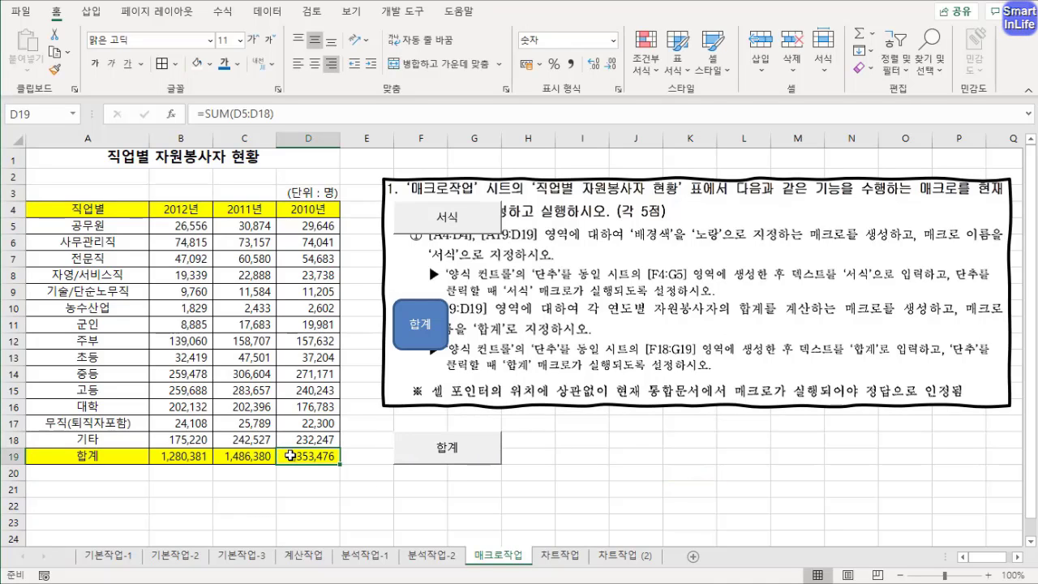
{"action": "left_click", "coordinate": [559, 460]}
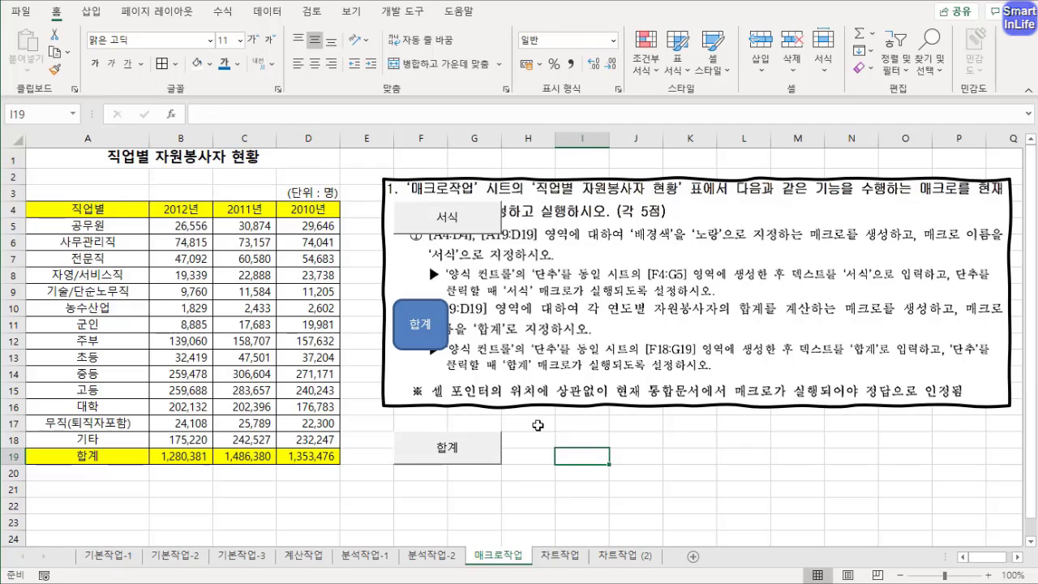
Record a macro under the default name in the current workbook that selects B19:D19, ending on cell I20 before stopping the recording.
{"action": "left_click", "coordinate": [412, 11]}
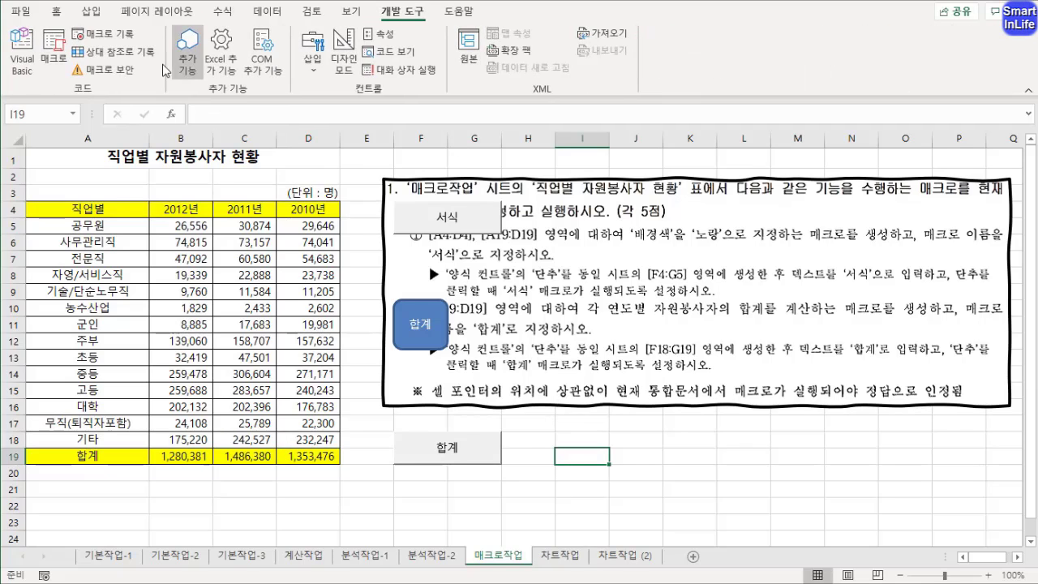
{"action": "left_click", "coordinate": [103, 34]}
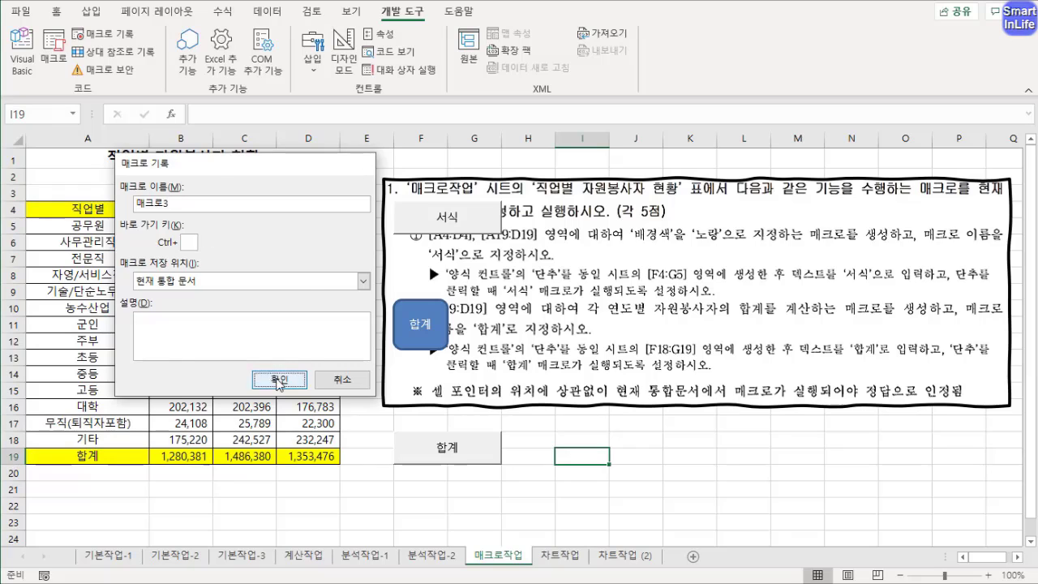
{"action": "left_click", "coordinate": [279, 379]}
{"action": "left_click_drag", "start_coordinate": [187, 459], "coordinate": [308, 456]}
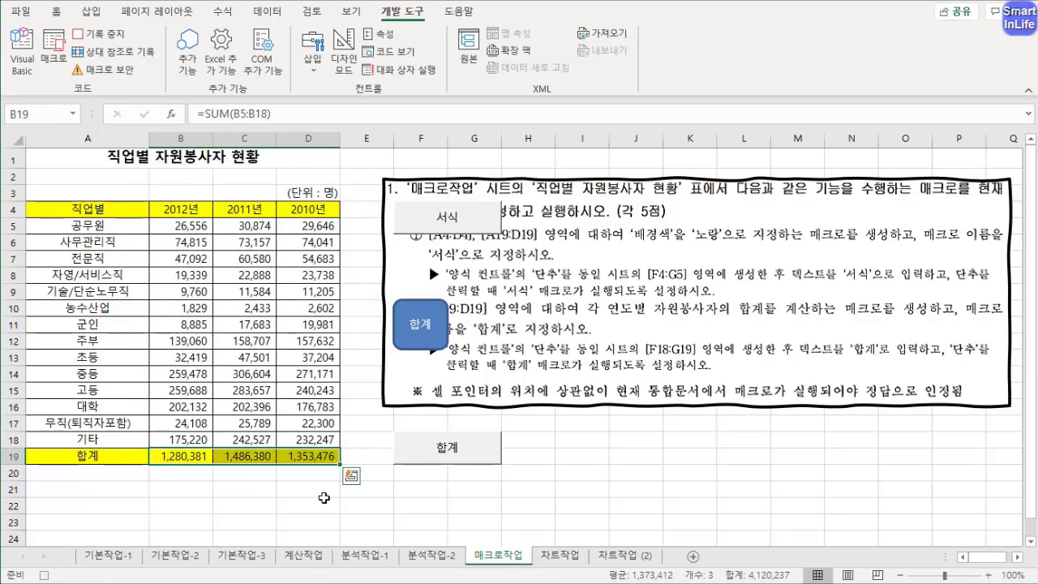
{"action": "left_click", "coordinate": [581, 472]}
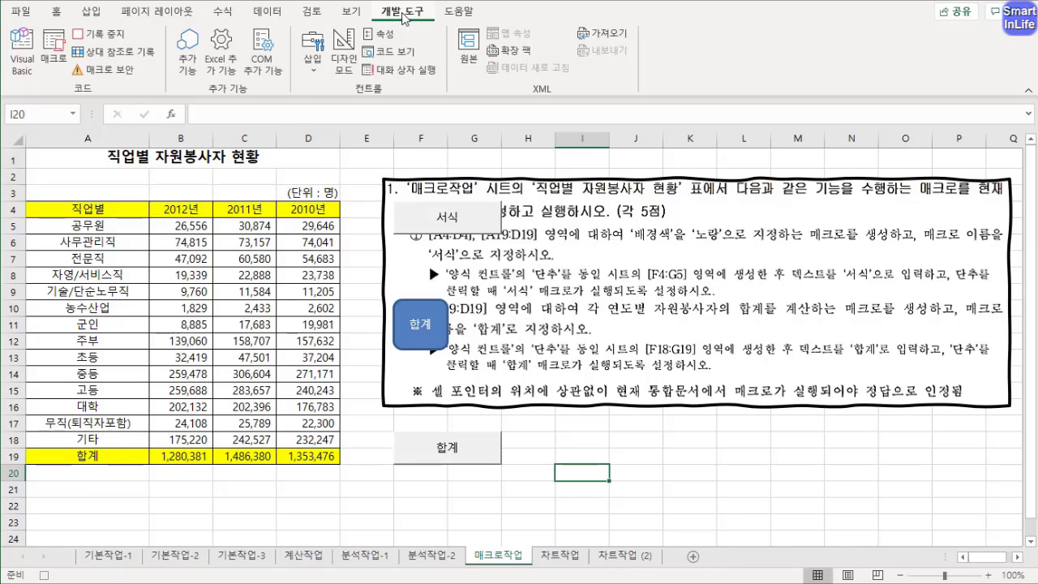
{"action": "left_click", "coordinate": [92, 34]}
Select cell H18 and shift the instruction picture slightly down the sheet.
{"action": "left_click", "coordinate": [531, 438]}
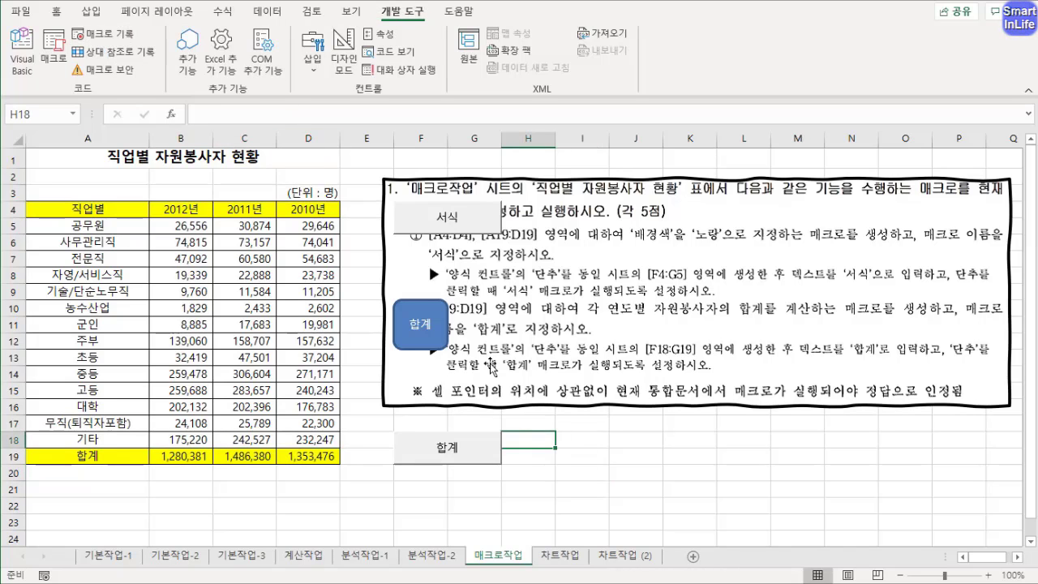
{"action": "mouse_move", "coordinate": [634, 364]}
{"action": "left_mouse_down"}
{"action": "mouse_move", "coordinate": [660, 372]}
{"action": "mouse_move", "coordinate": [607, 374]}
{"action": "mouse_move", "coordinate": [631, 374]}
{"action": "left_mouse_up"}
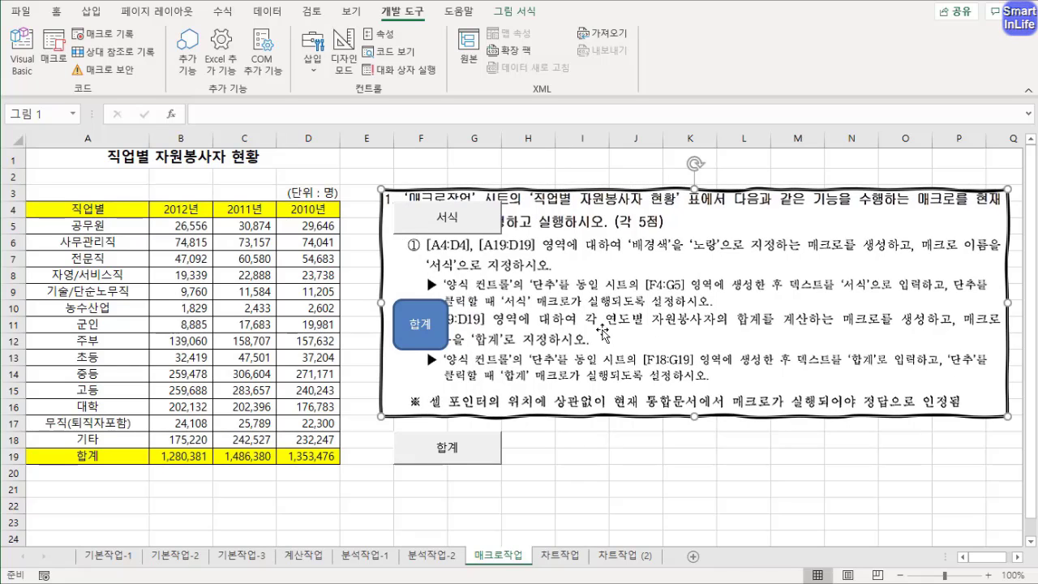
{"action": "left_click_drag", "start_coordinate": [604, 332], "coordinate": [629, 371]}
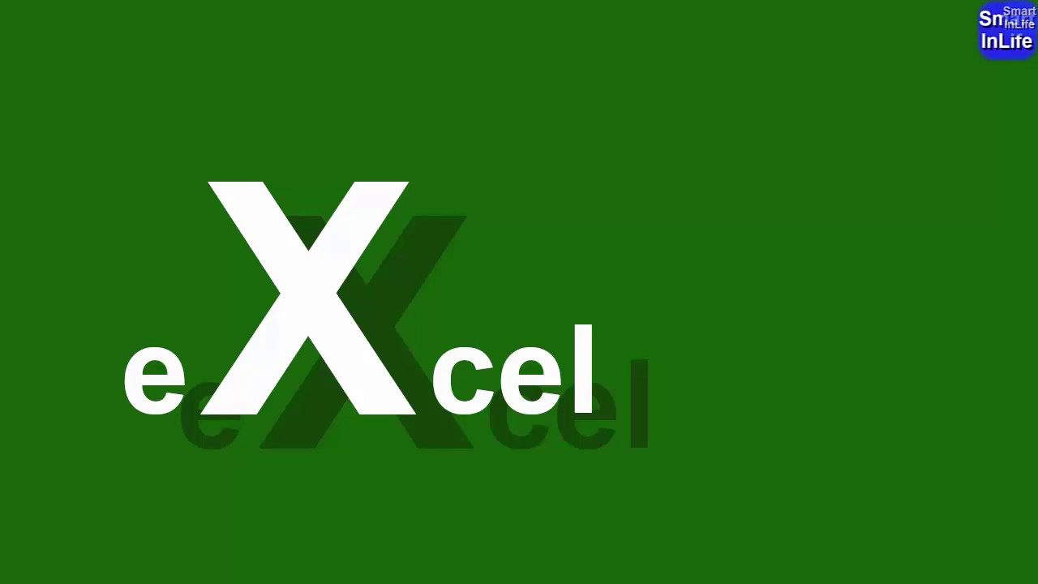